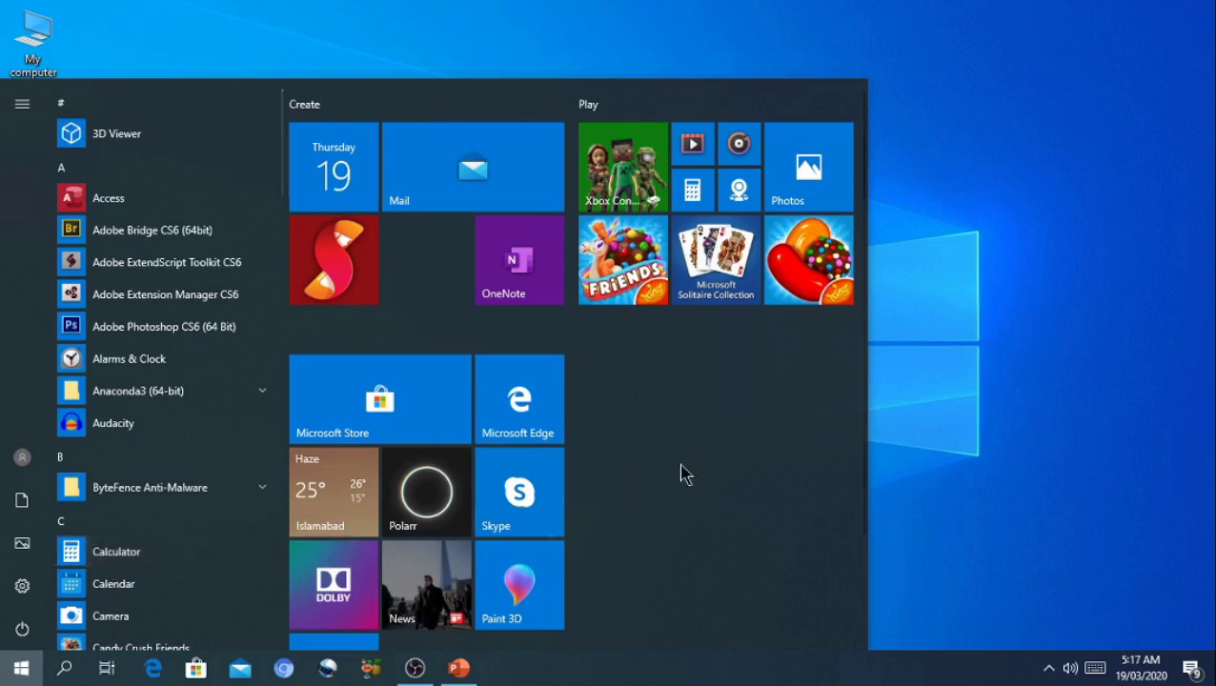
Step: Open the desktop icon settings from the Themes page of the desktop's Personalization settings
click(932, 443)
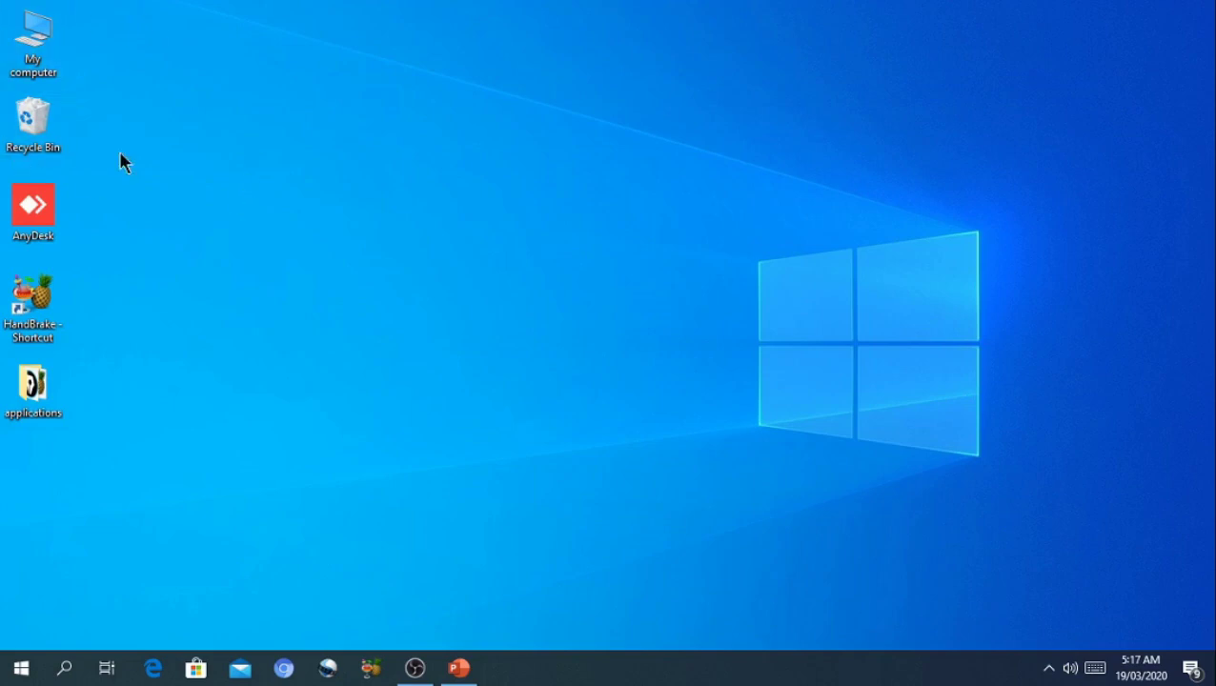
right_click(188, 121)
click(240, 329)
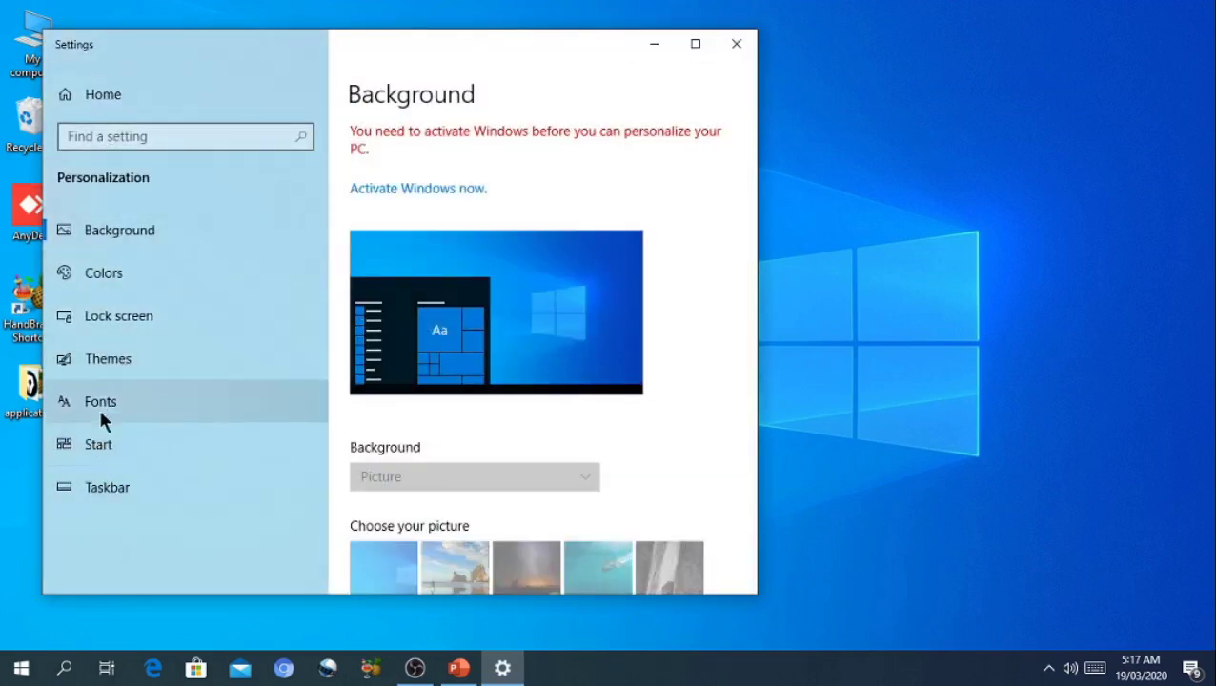
click(106, 360)
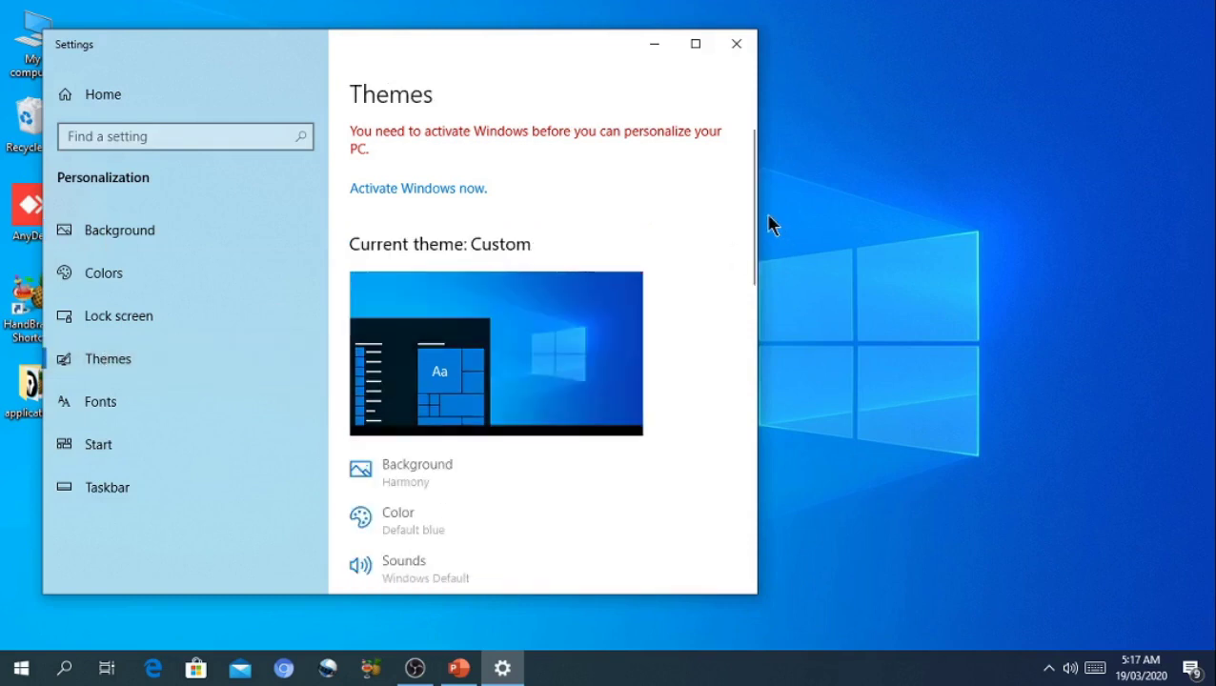
scroll(751, 229, down, 1)
drag(756, 254, 746, 508)
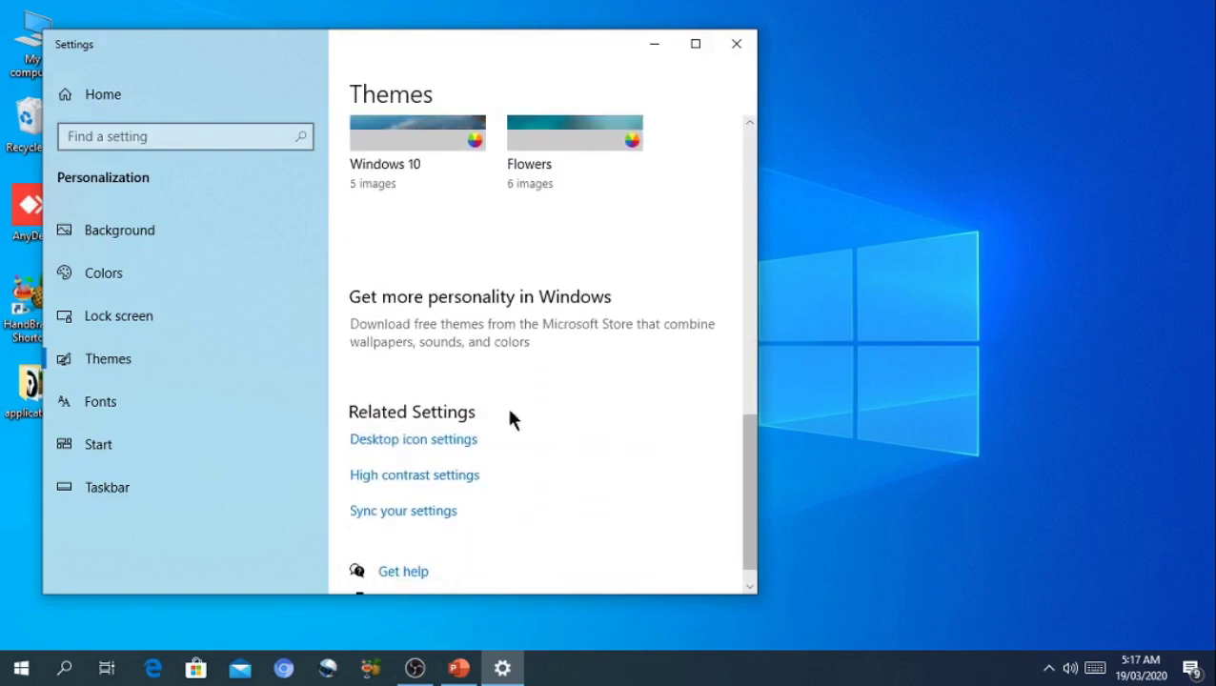
click(445, 442)
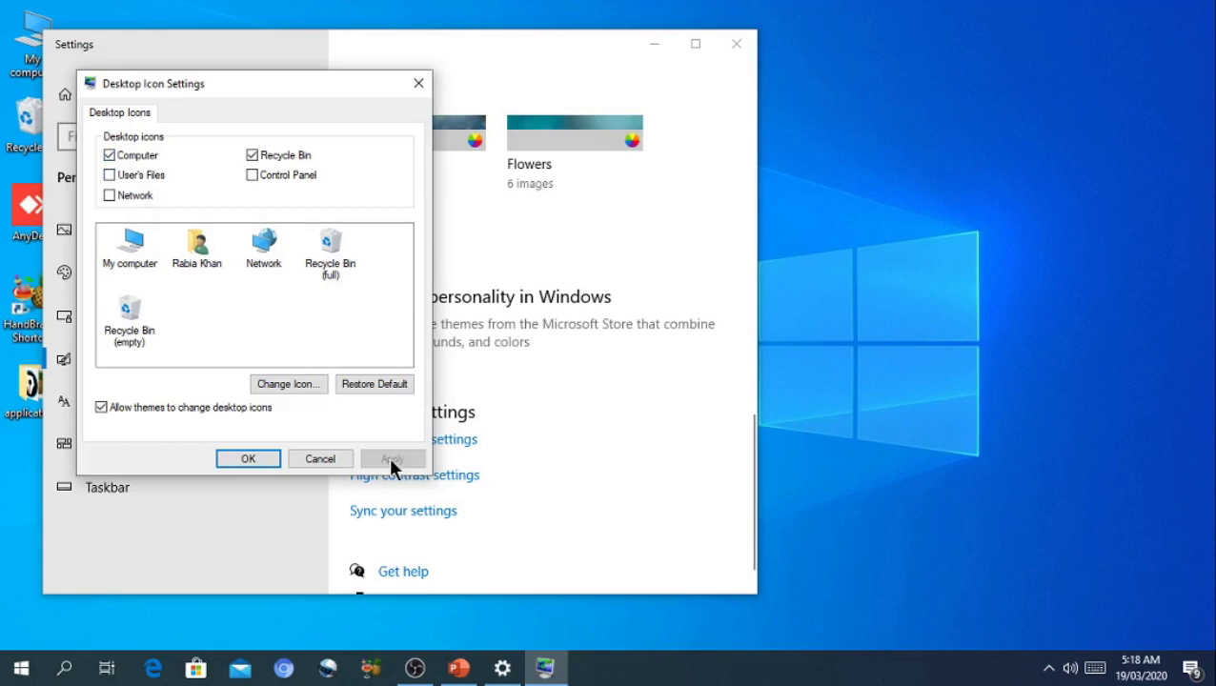
Step: Enable the Network desktop icon, apply the change, and close the settings windows
click(145, 200)
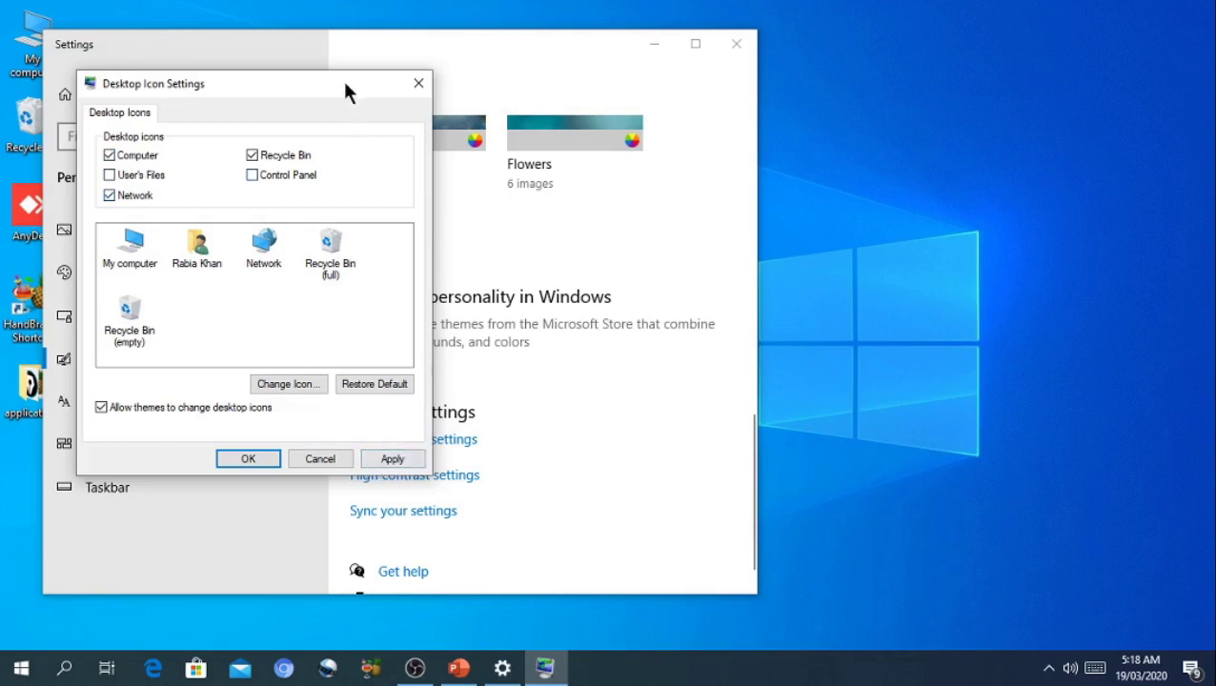
drag(346, 90, 708, 51)
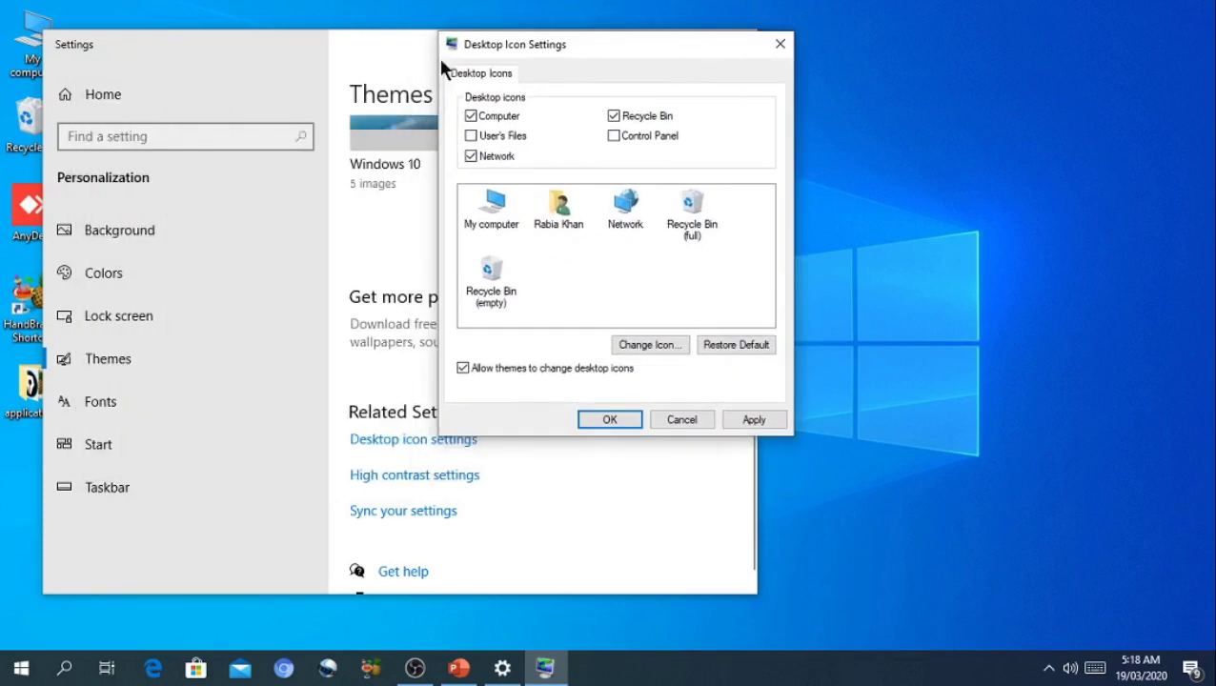
drag(362, 53, 562, 45)
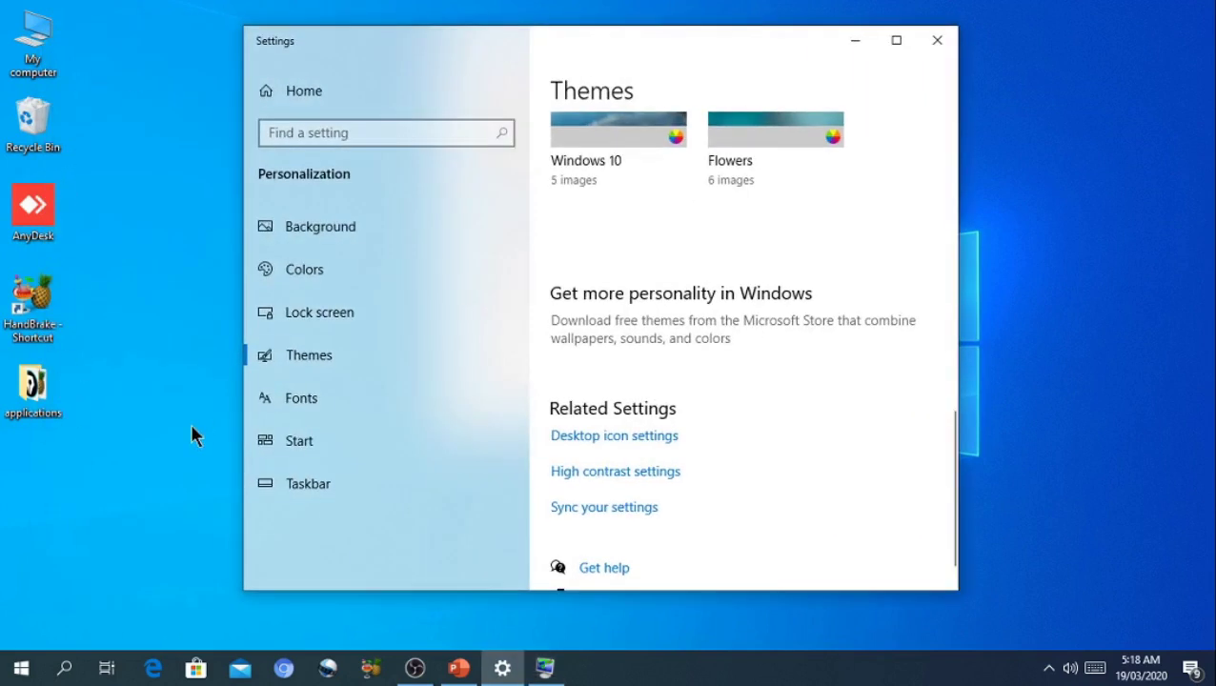
click(551, 670)
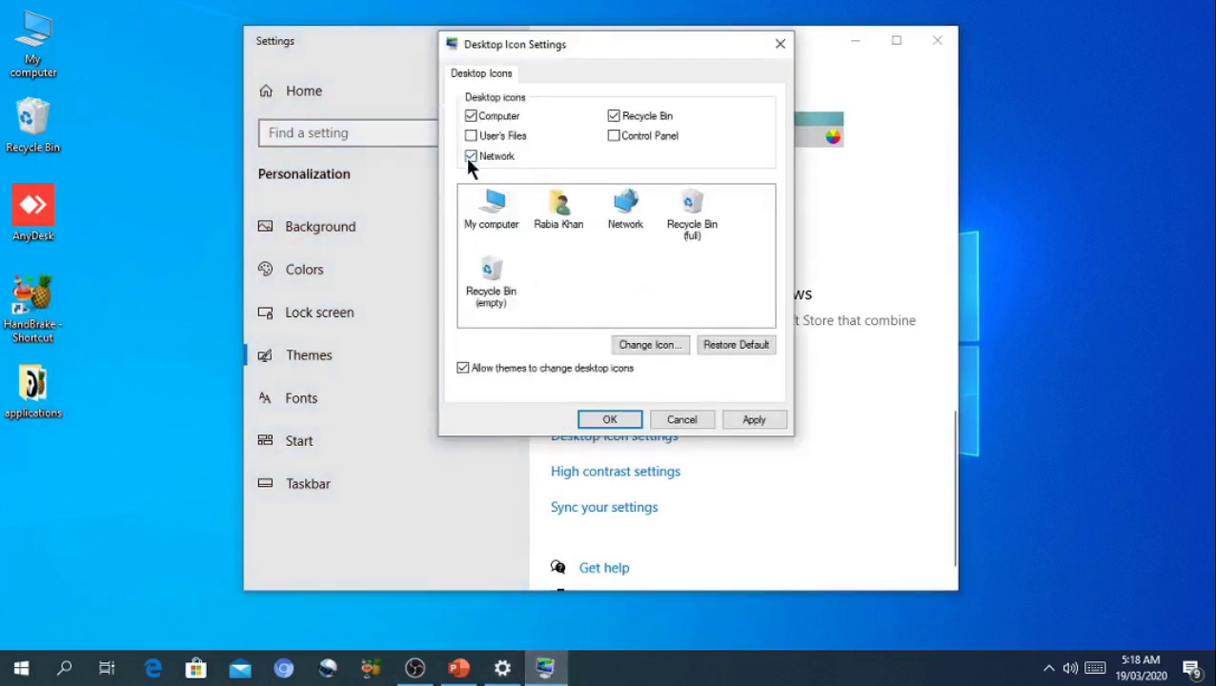
click(750, 416)
click(611, 417)
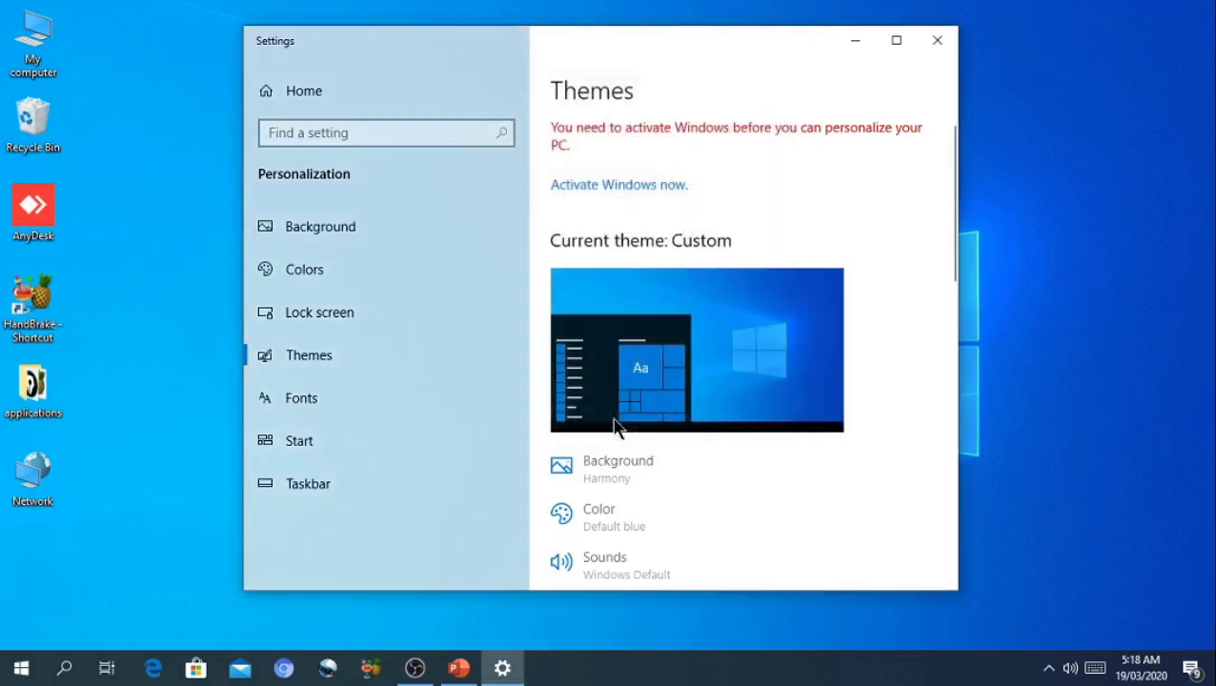
click(938, 43)
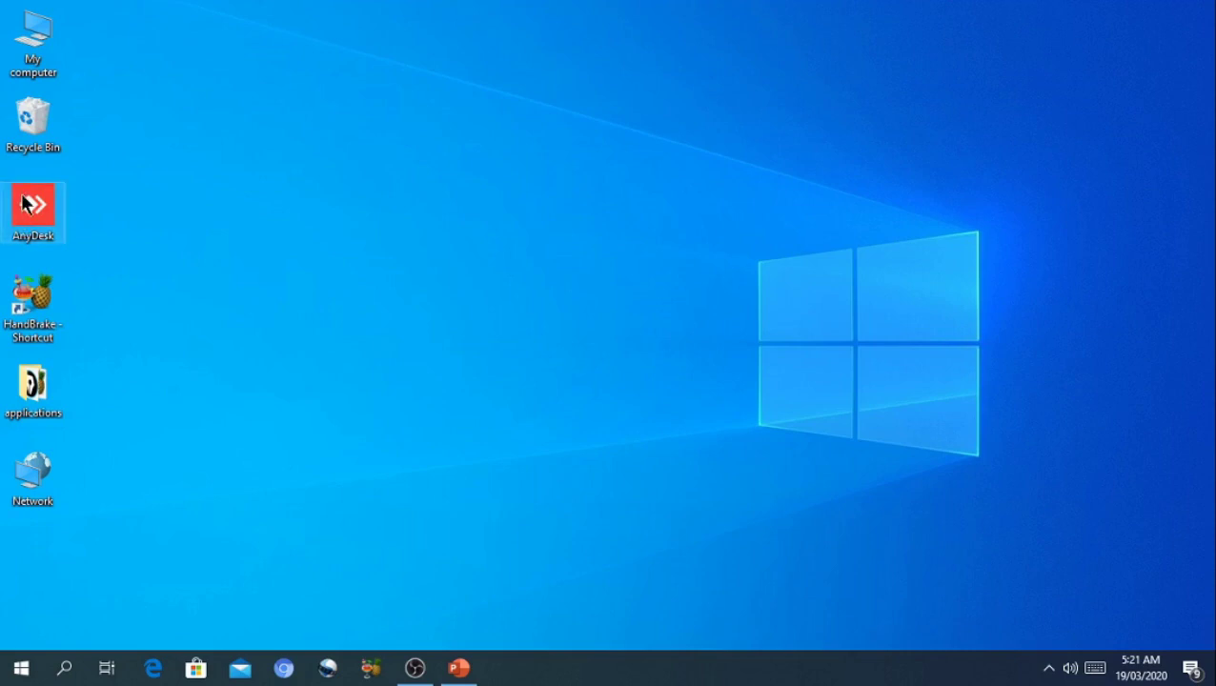
Step: Compare the actions available for the AnyDesk and Recycle Bin desktop icons
right_click(26, 205)
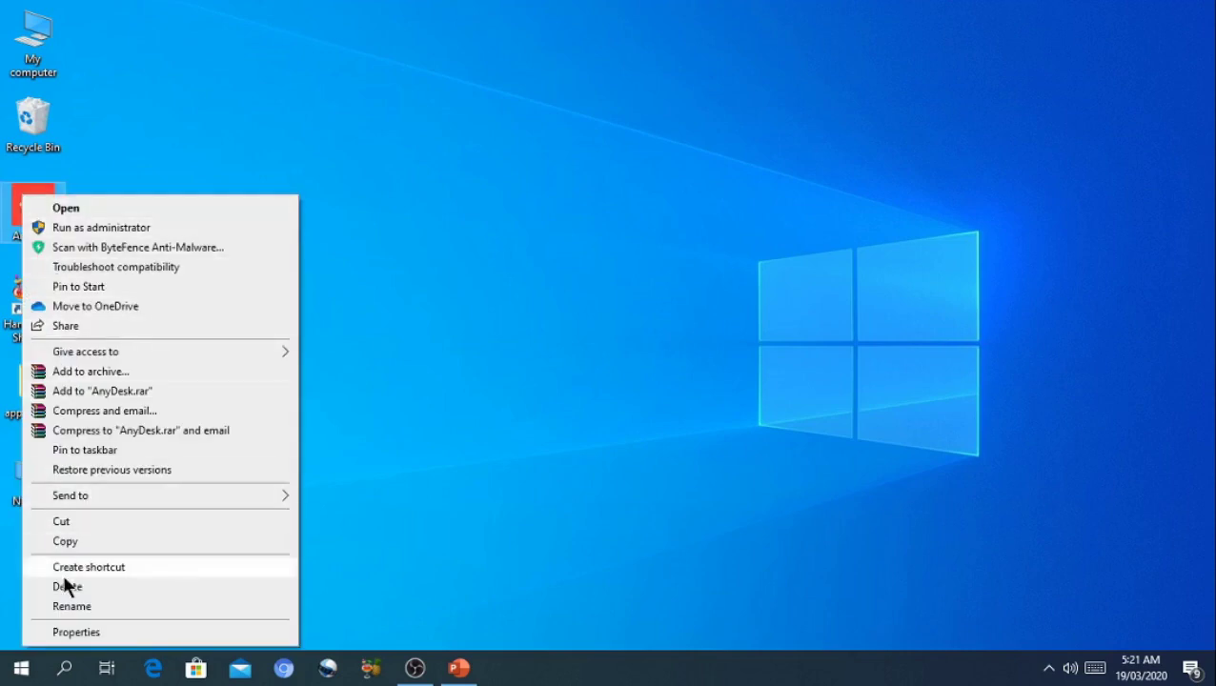
click(425, 384)
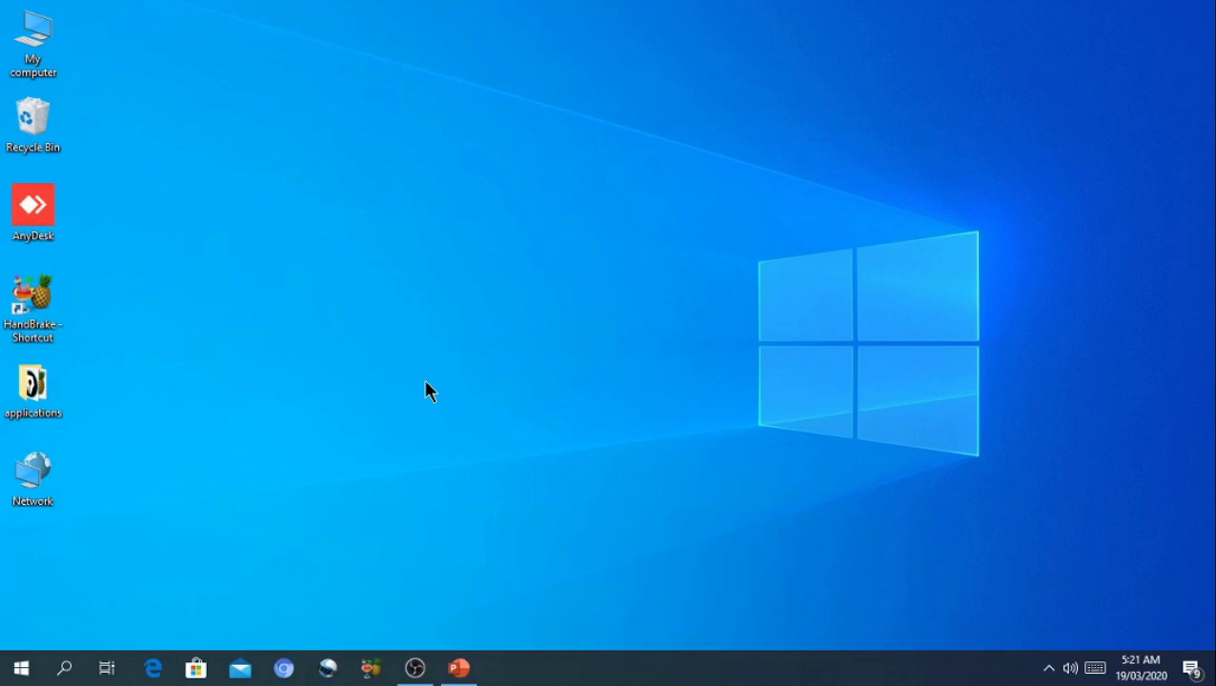
right_click(36, 138)
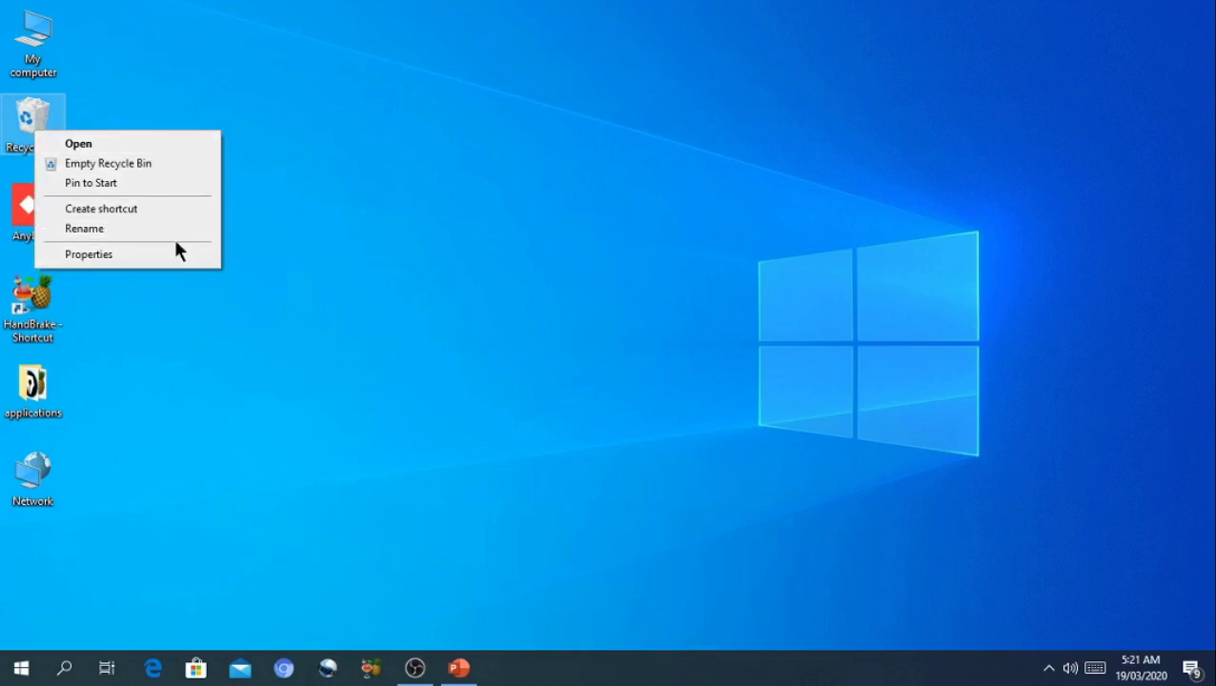
click(190, 331)
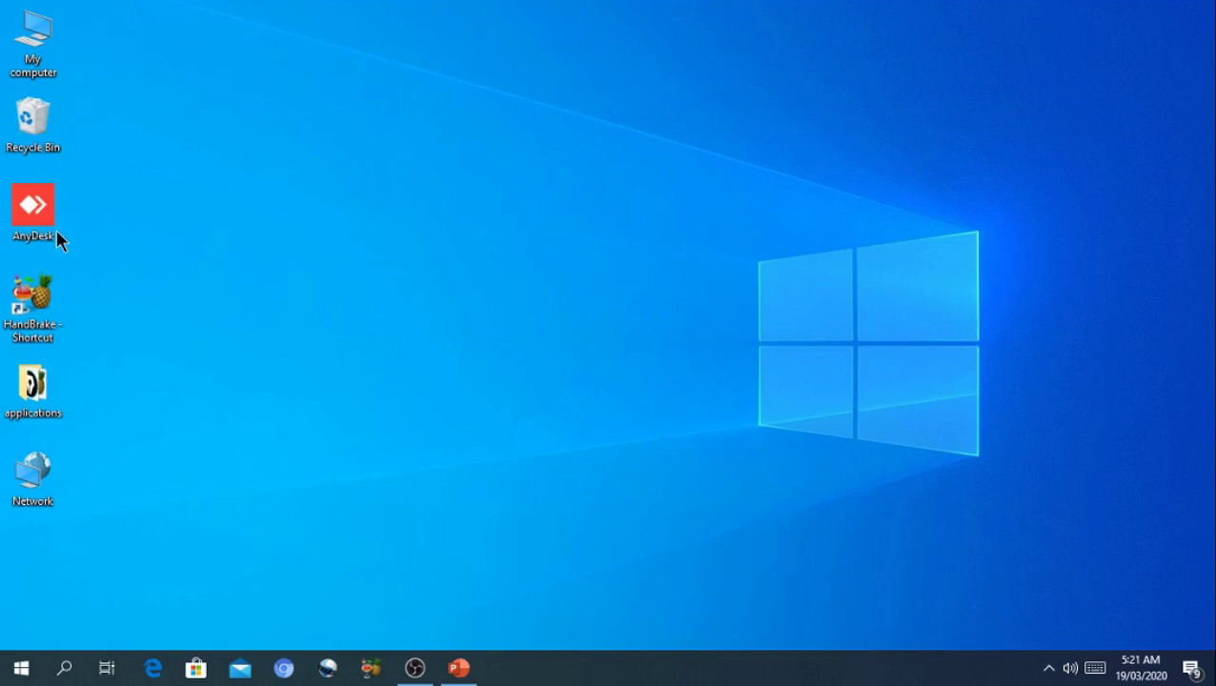
right_click(33, 217)
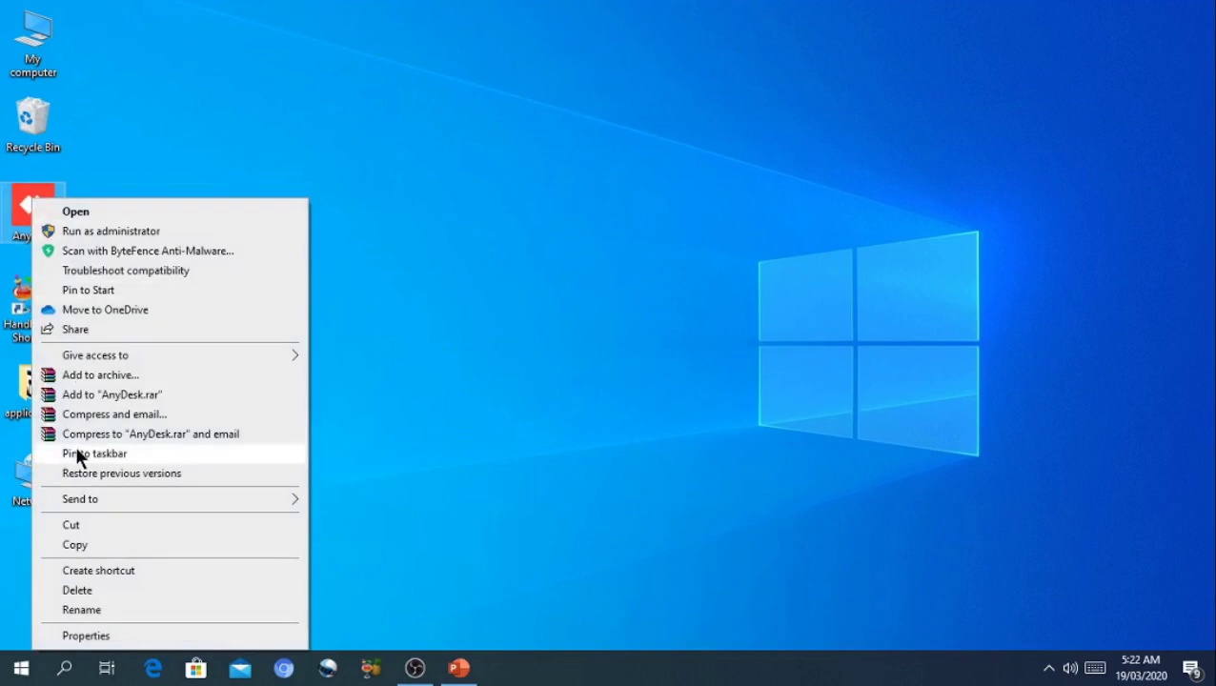
click(480, 494)
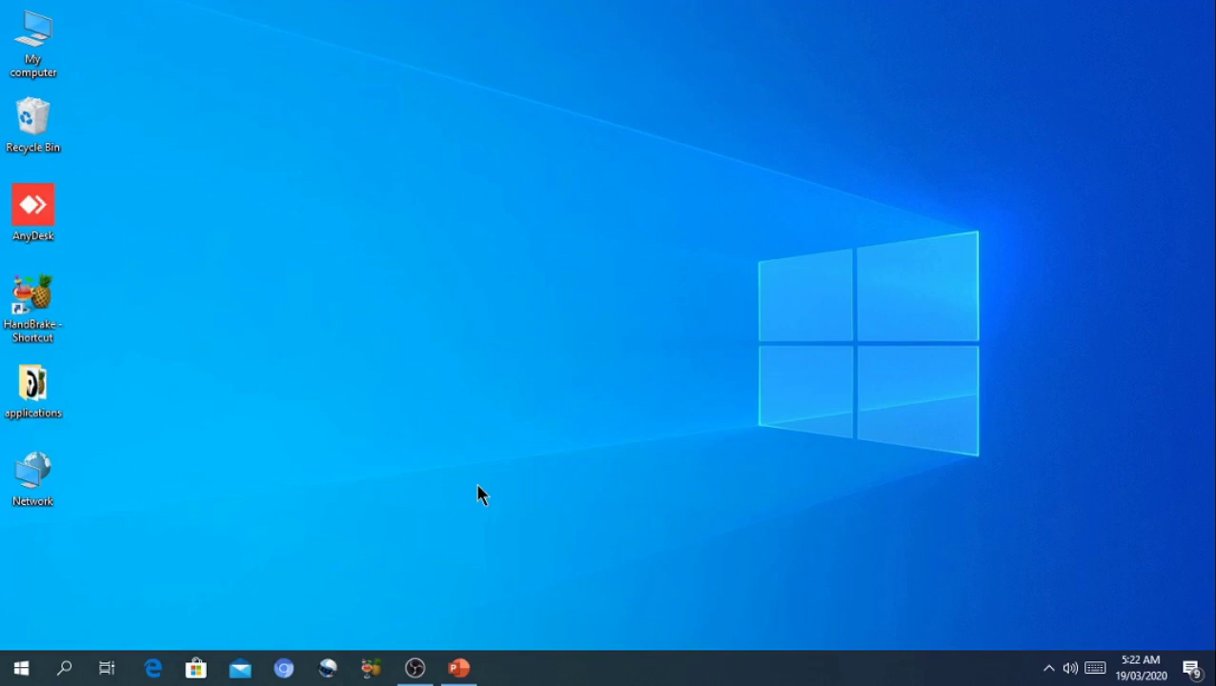
right_click(44, 234)
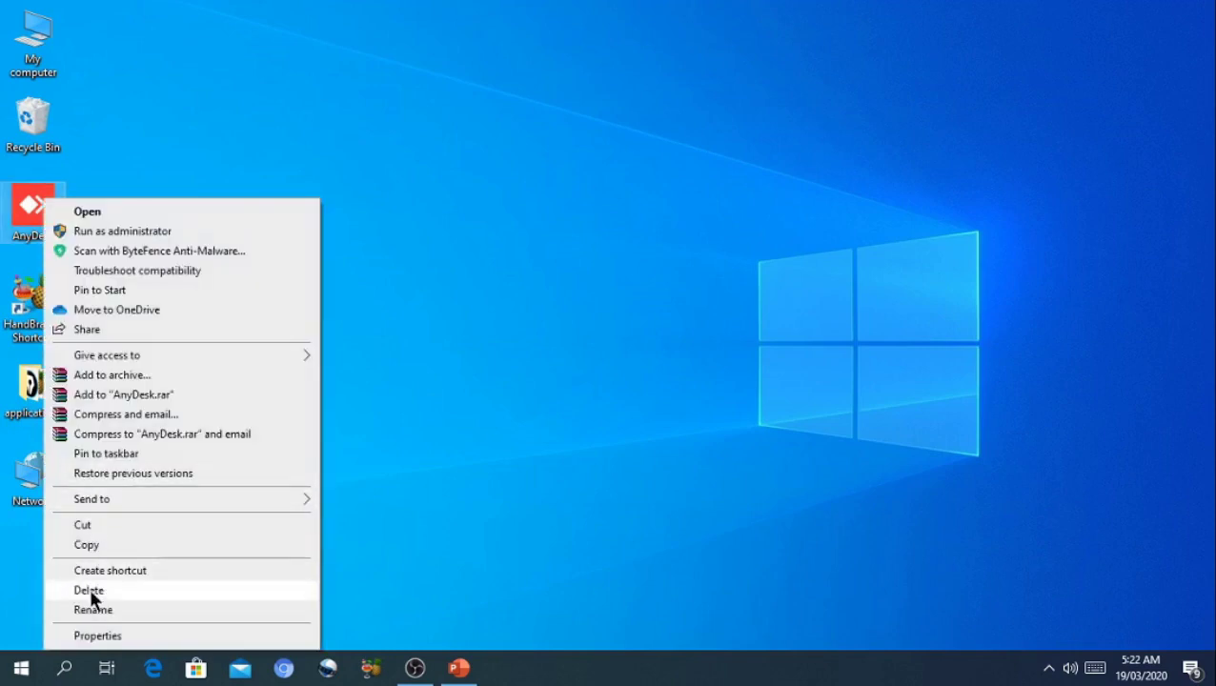
click(596, 404)
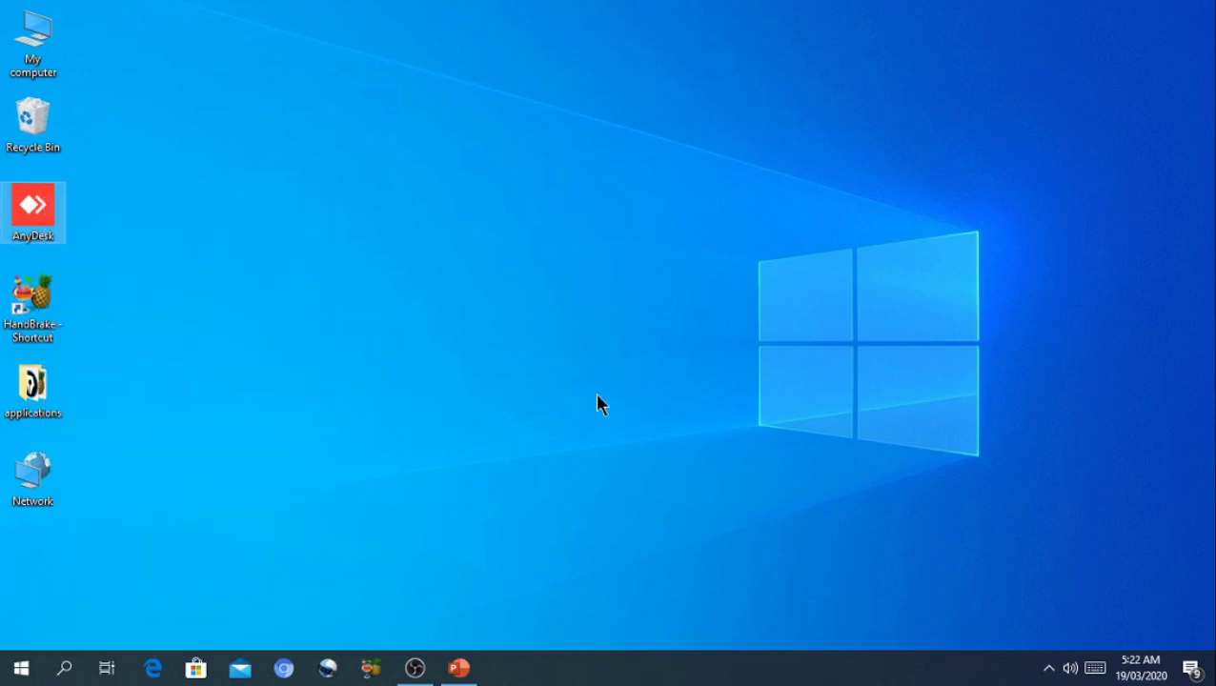
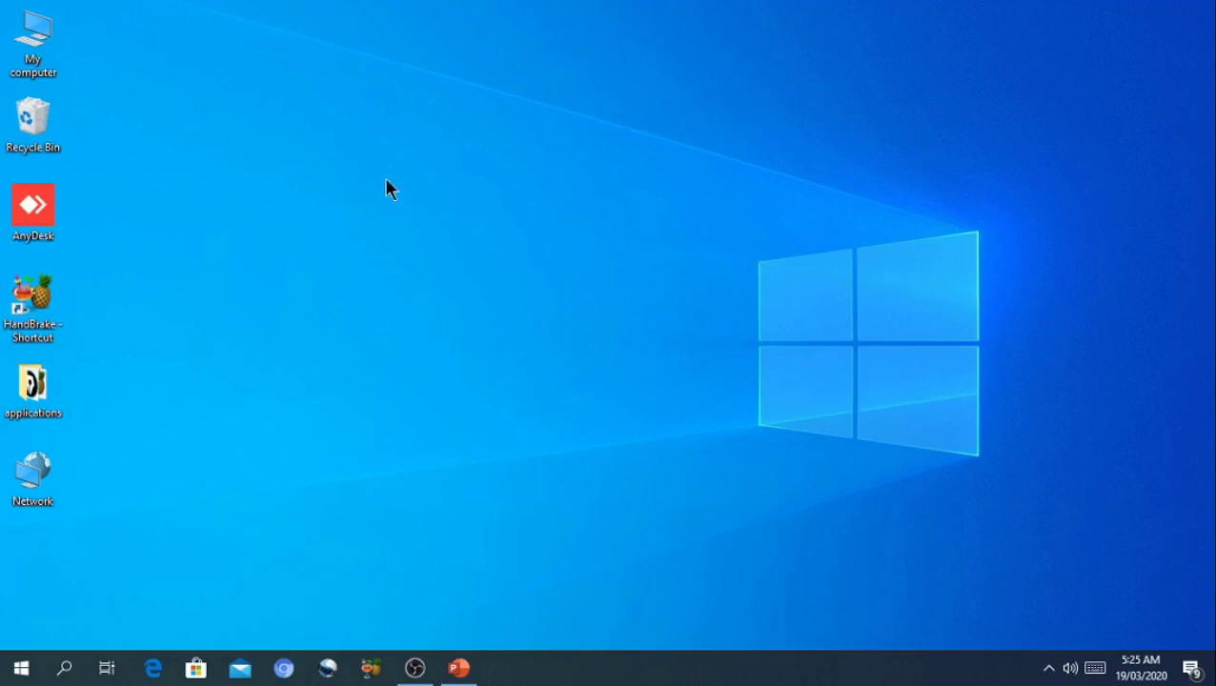
Step: Launch HandBrake from its desktop shortcut and close it, then delete the shortcut from the desktop
double_click(33, 301)
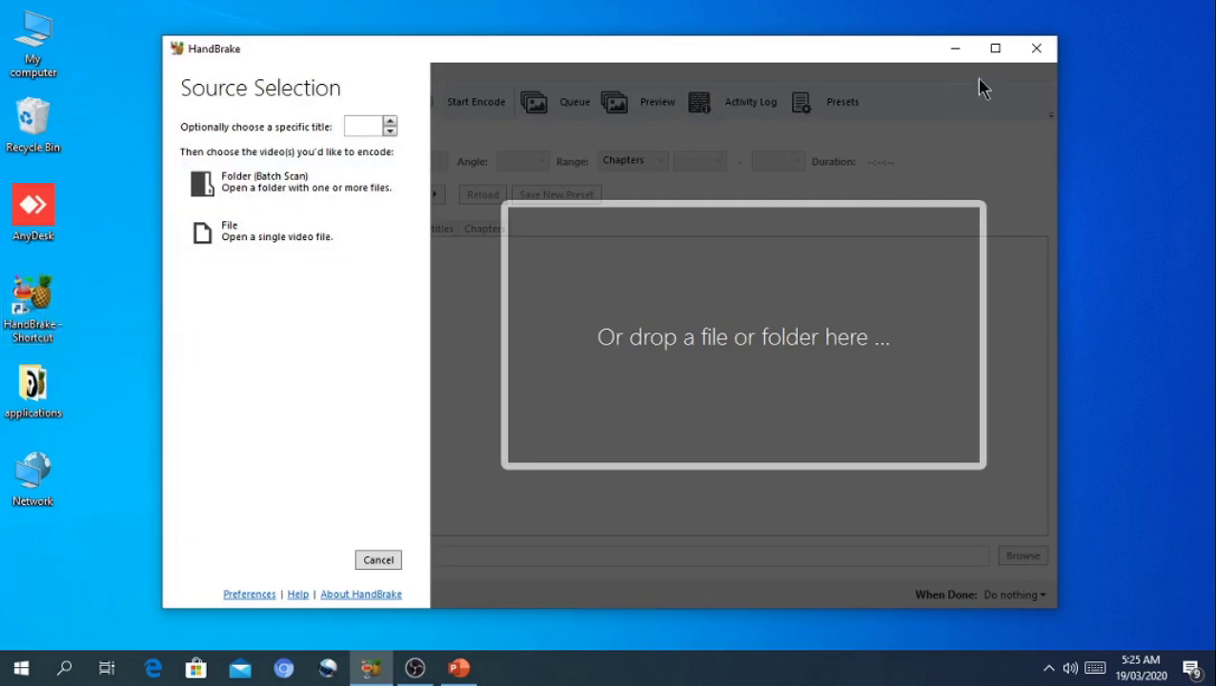
click(1049, 49)
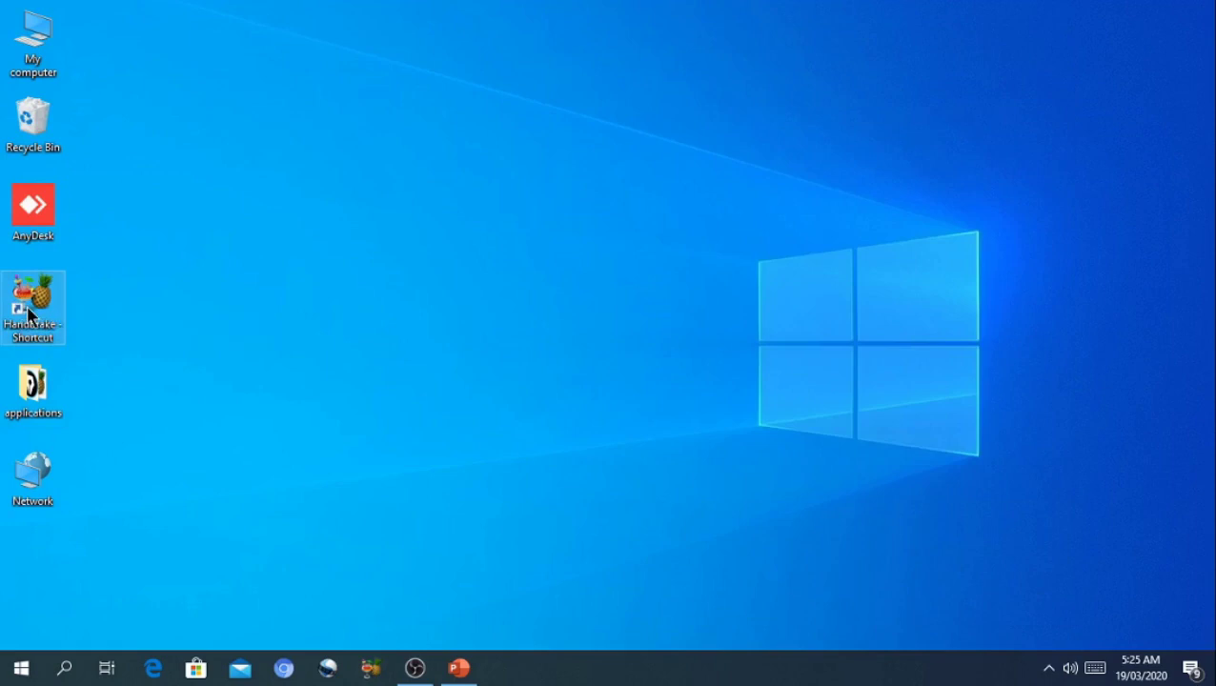
right_click(29, 315)
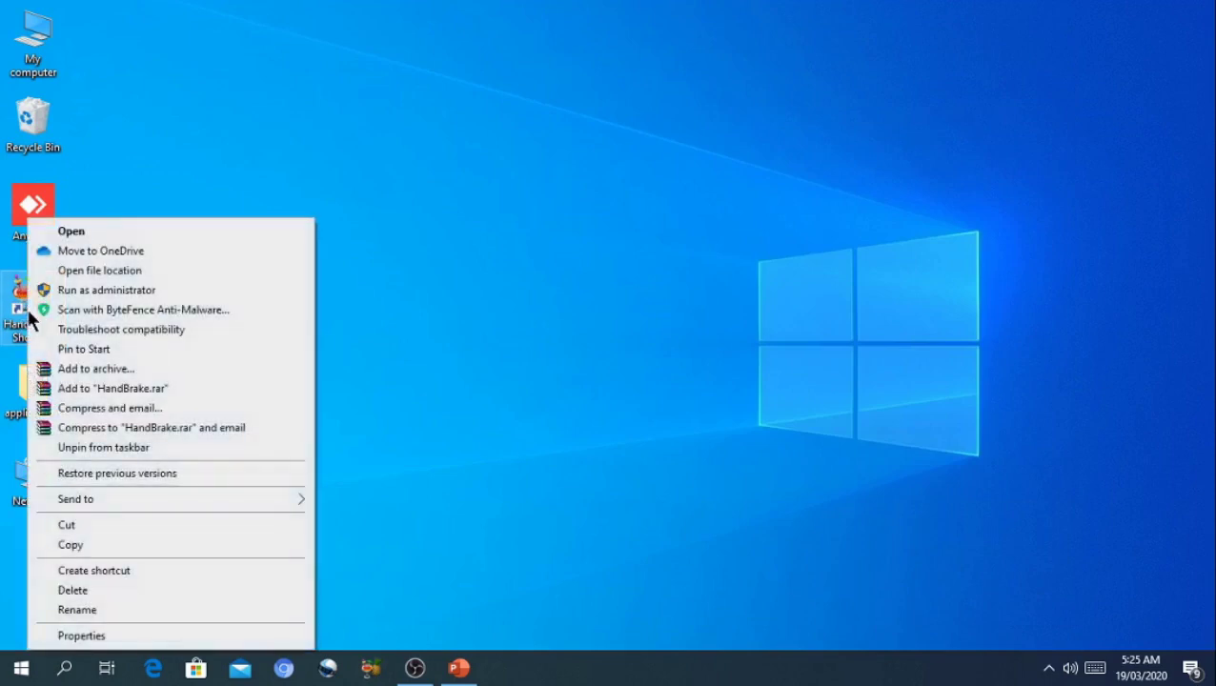
click(73, 588)
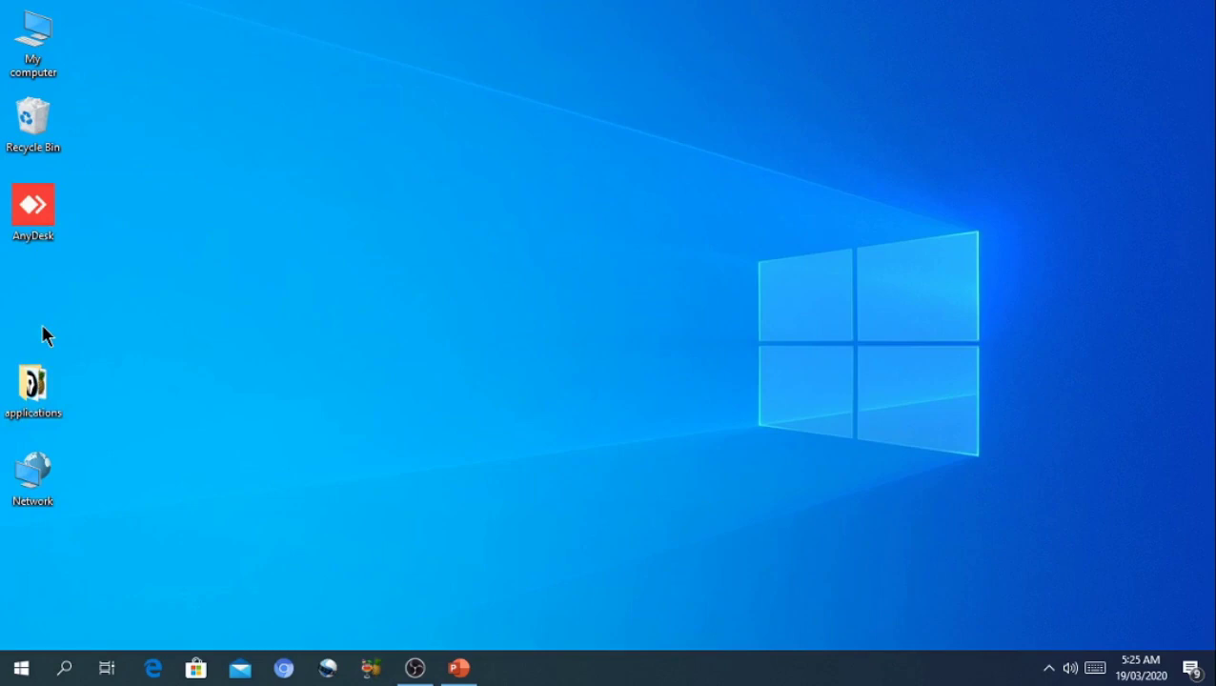
Step: Open the HandBrake folder inside Program Files on Local Disk (C:) through My computer
double_click(32, 50)
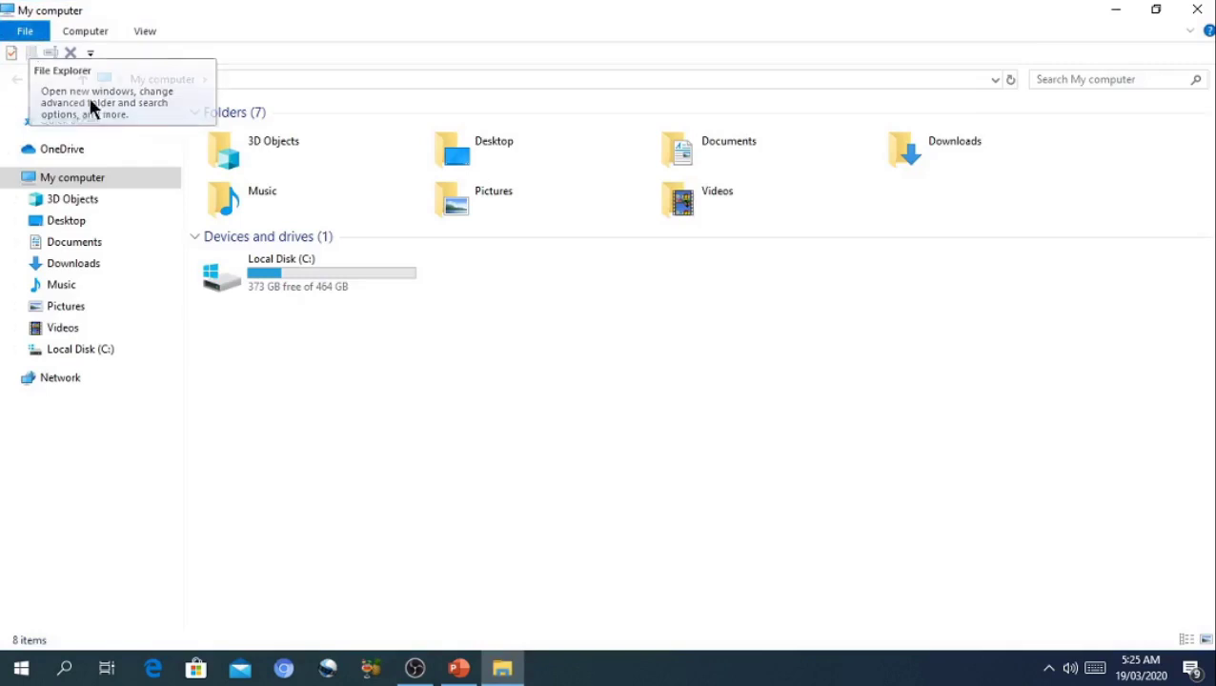
click(284, 263)
double_click(285, 265)
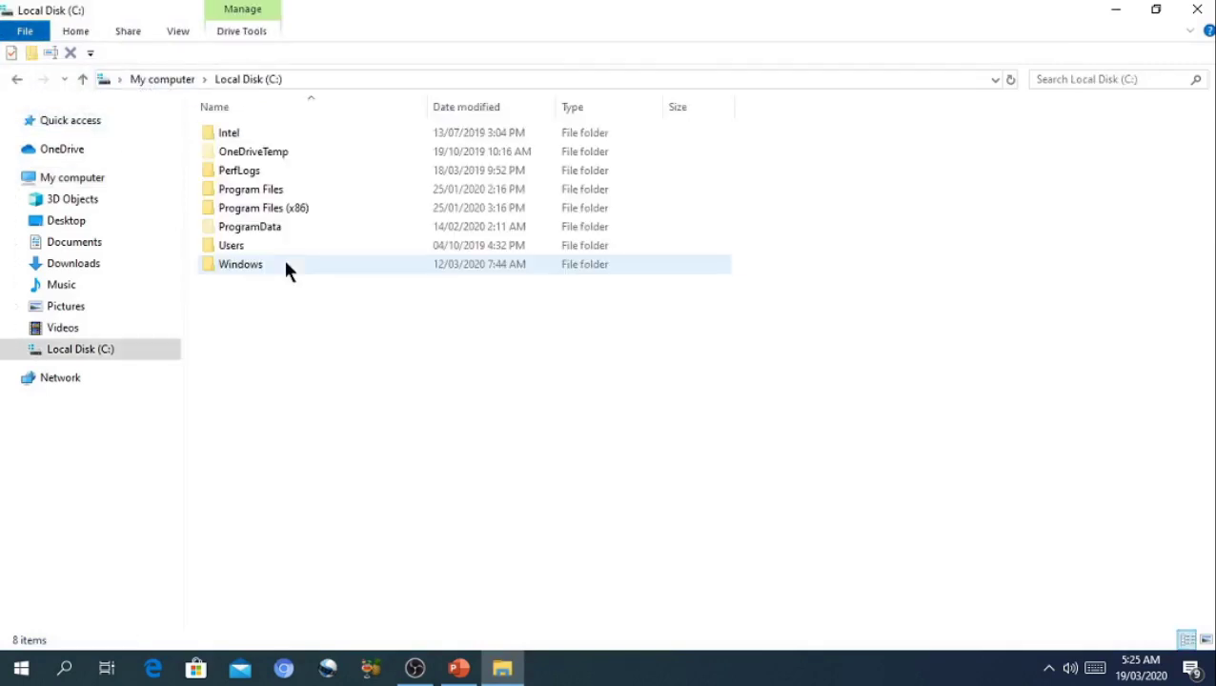
double_click(260, 190)
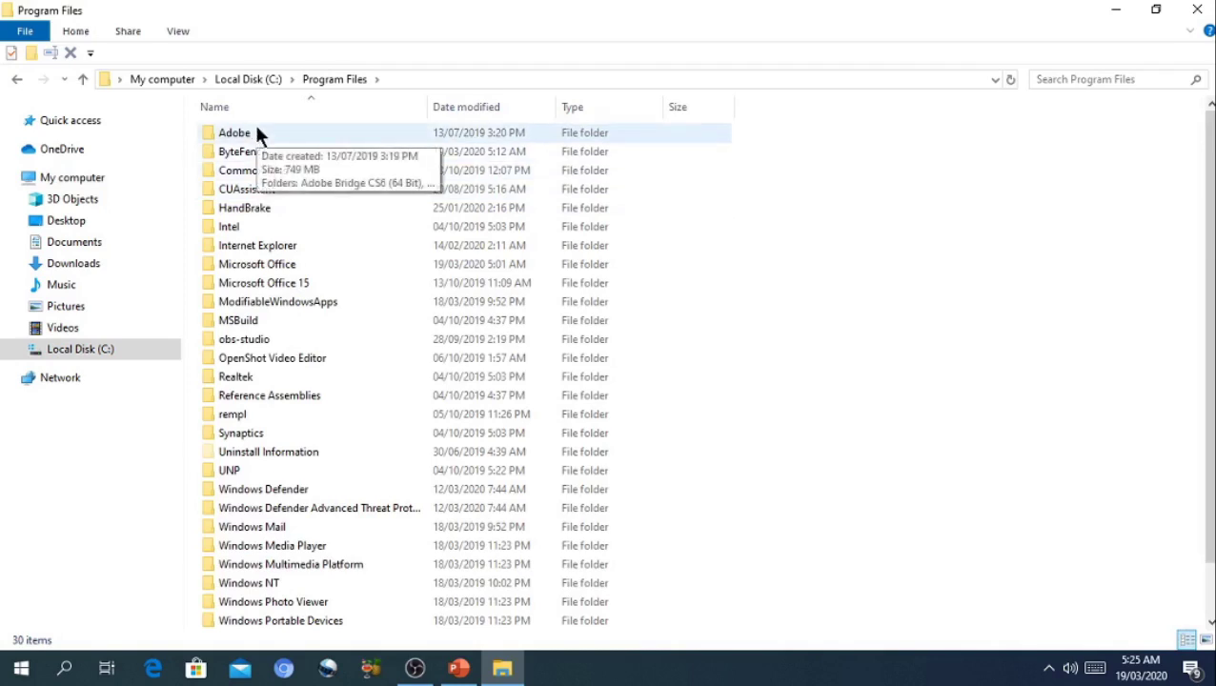
double_click(231, 204)
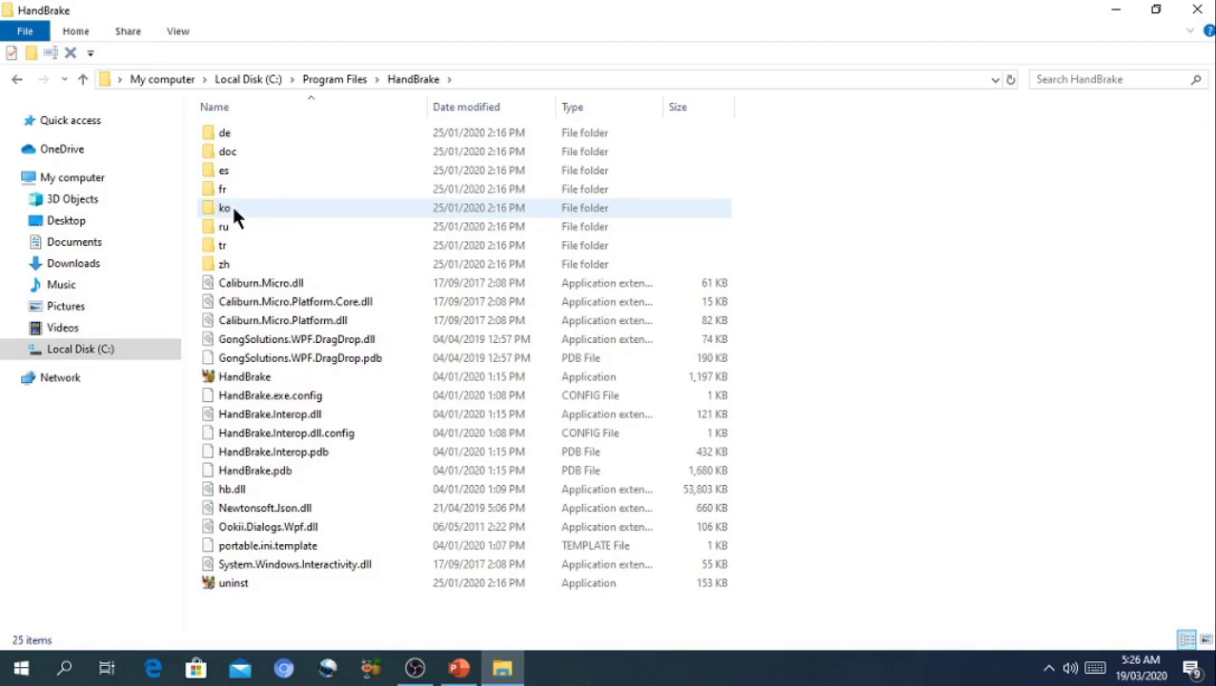
Step: Launch the HandBrake application from its installation folder to check that it runs, and close it
click(239, 376)
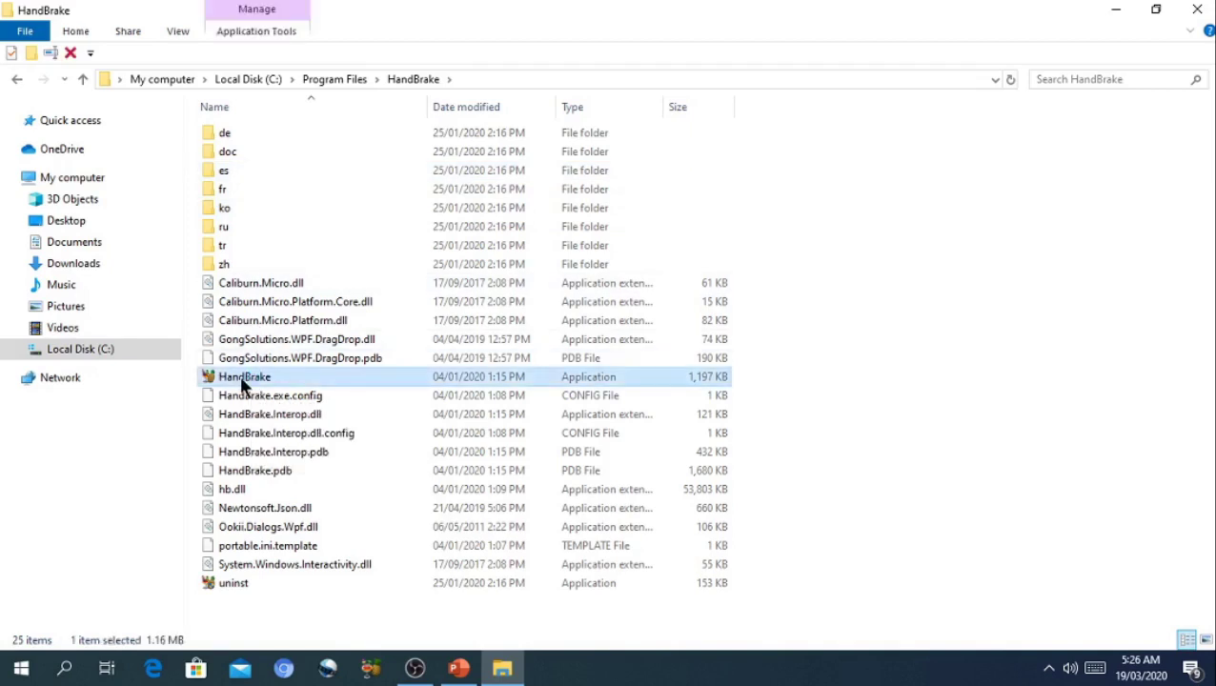
double_click(239, 376)
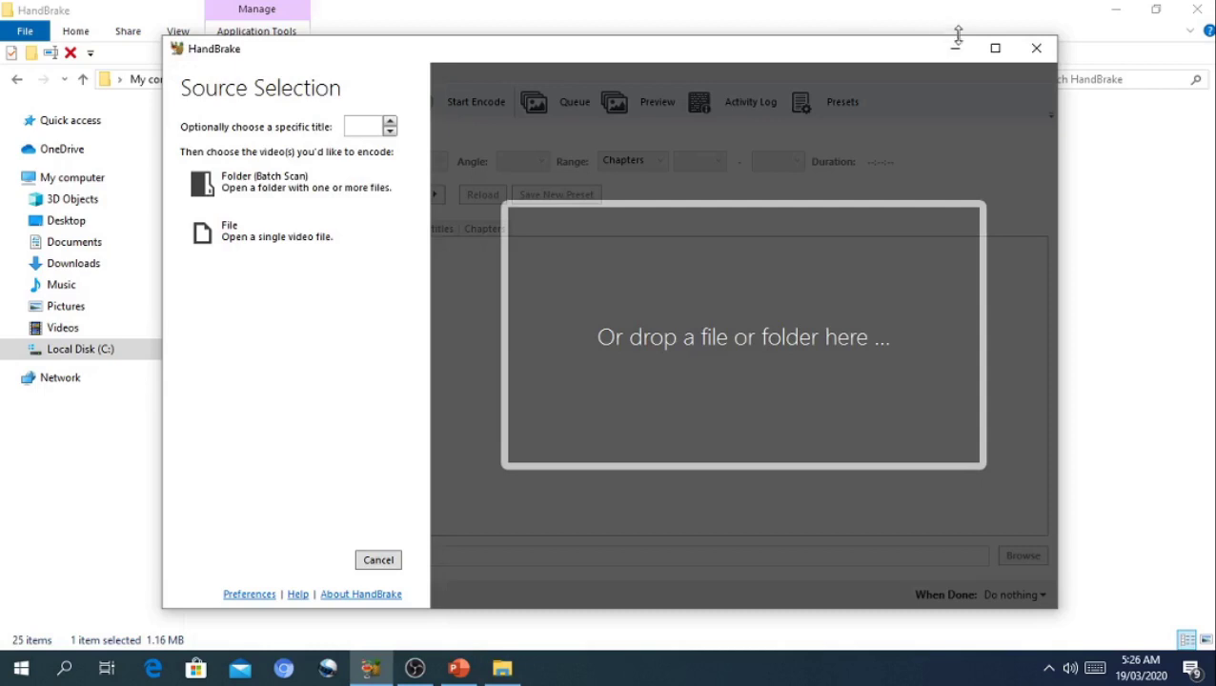
click(1036, 49)
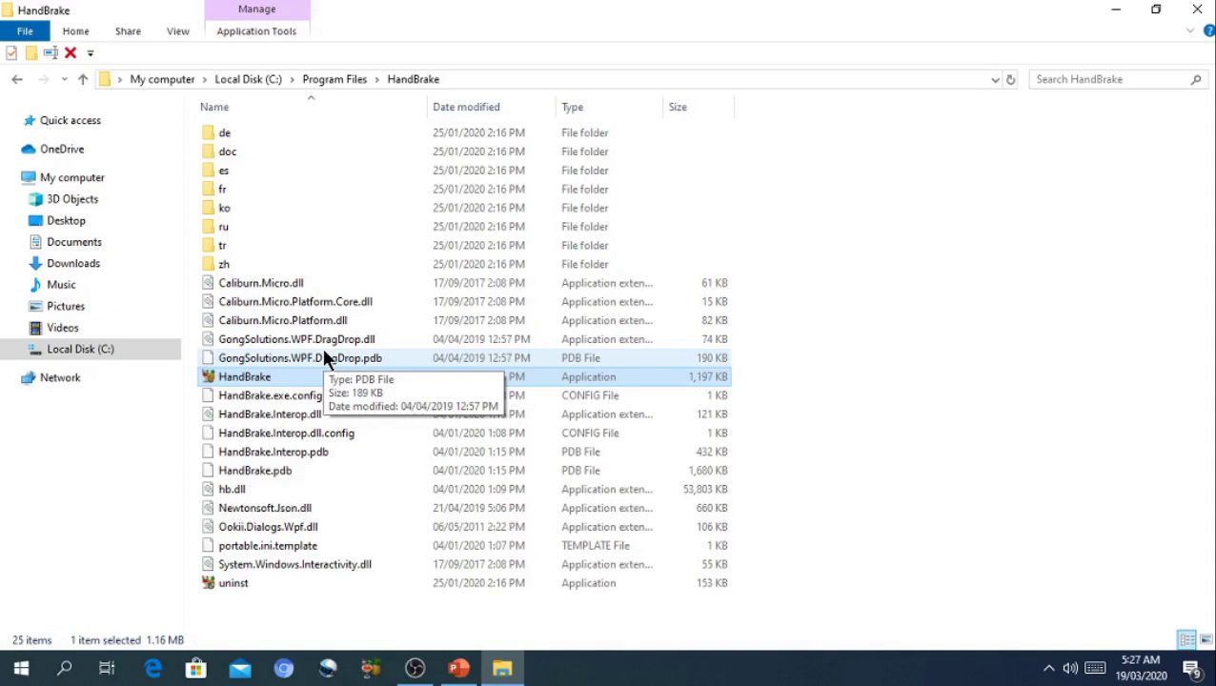
Step: Send the HandBrake application to the desktop as a shortcut and minimize the folder window
right_click(267, 381)
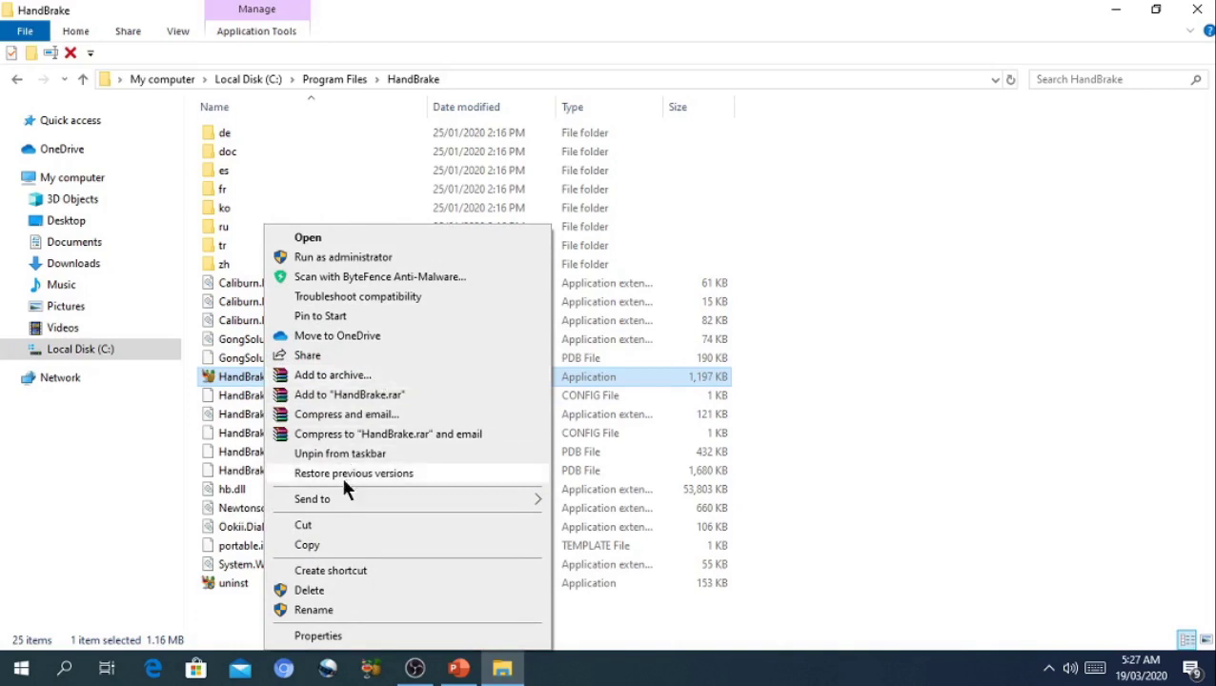
mouse_move(335, 508)
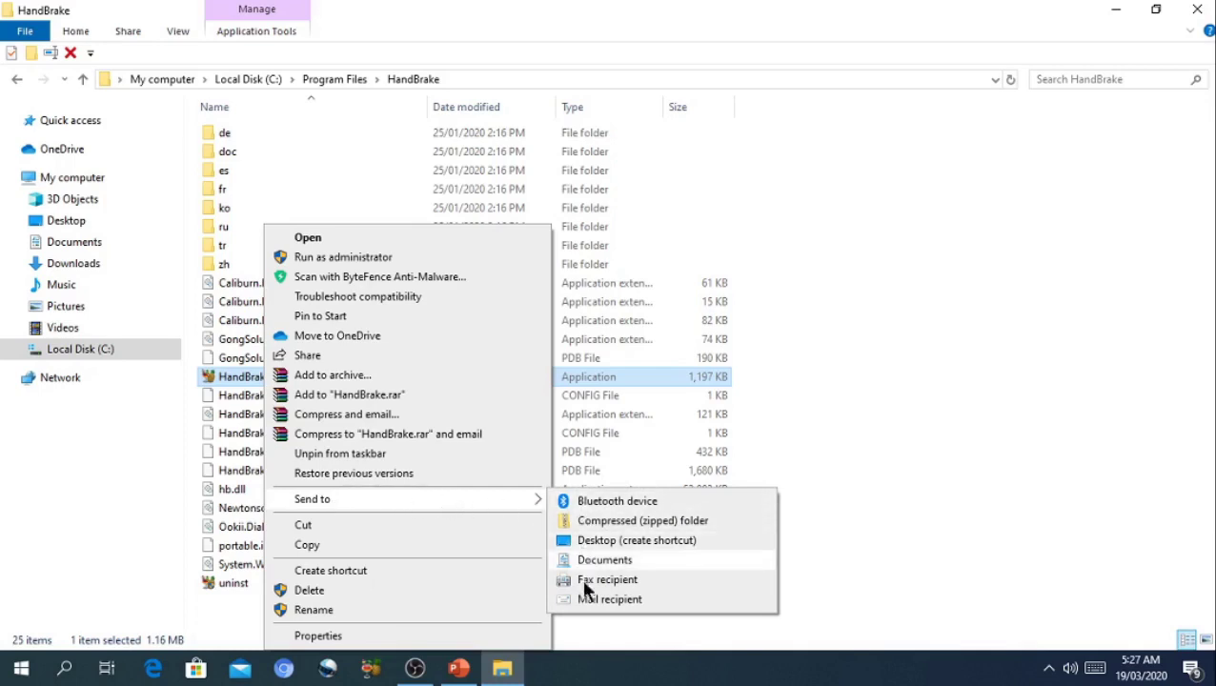
click(658, 540)
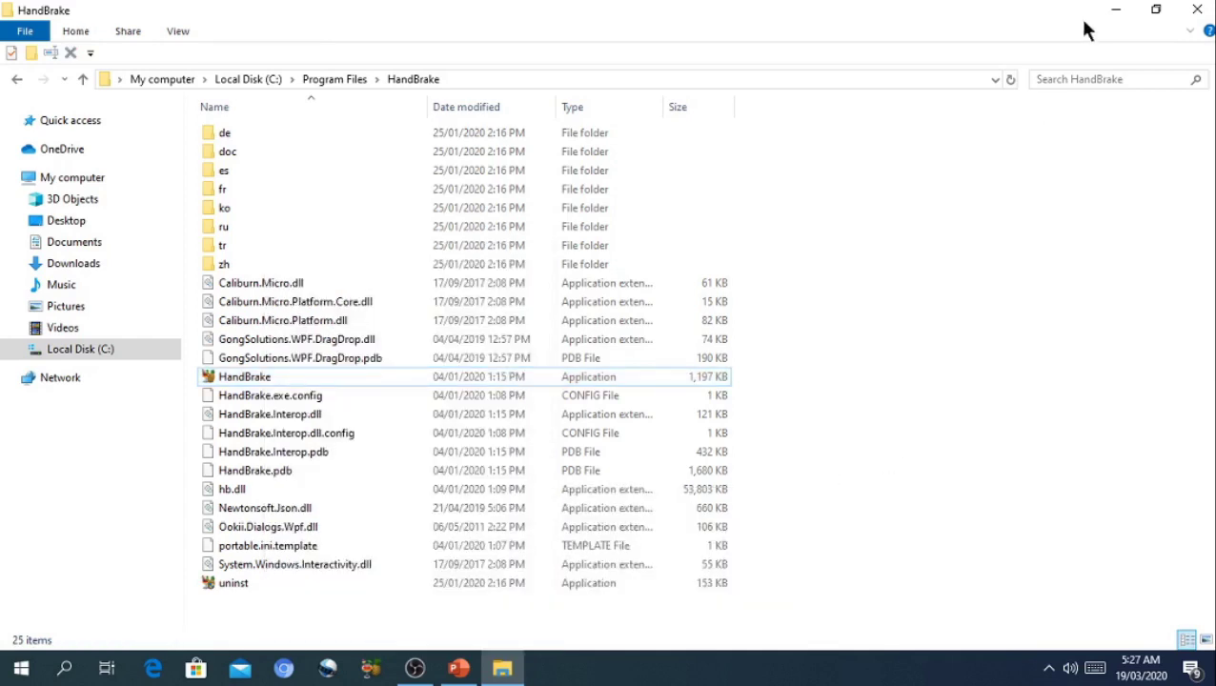
click(1115, 10)
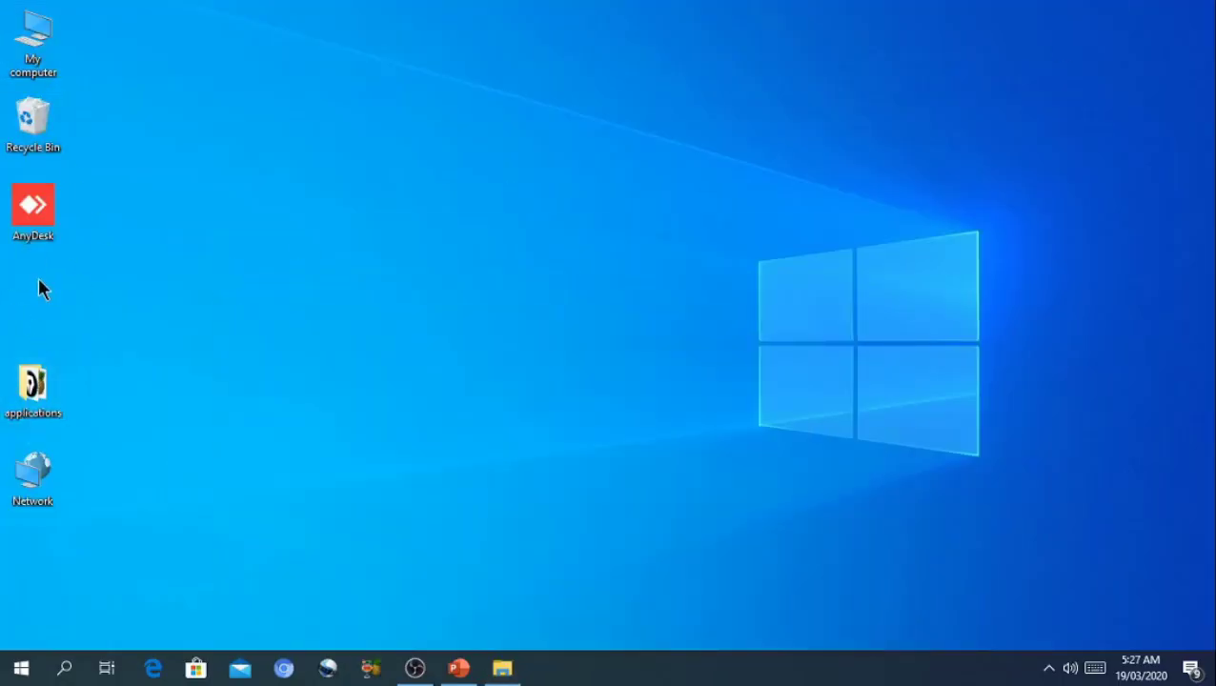
Step: Restore the HandBrake folder window, create a desktop shortcut for the HandBrake application again, then reduce the window's size and minimize it
click(502, 668)
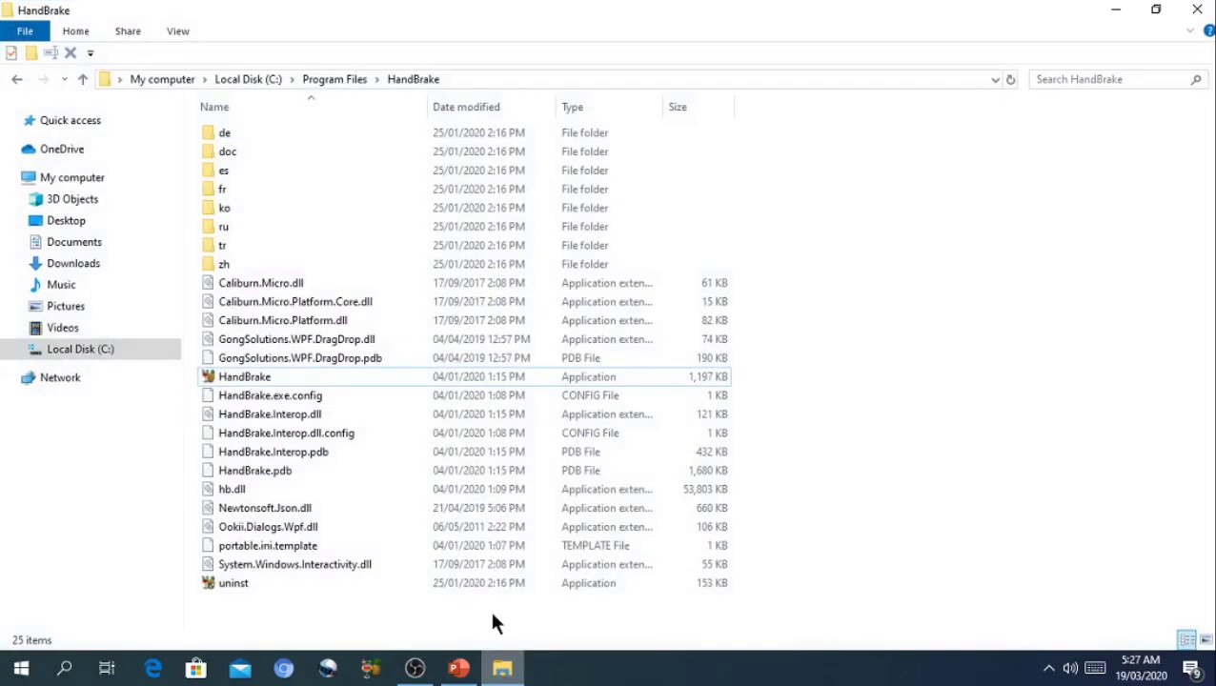
right_click(331, 375)
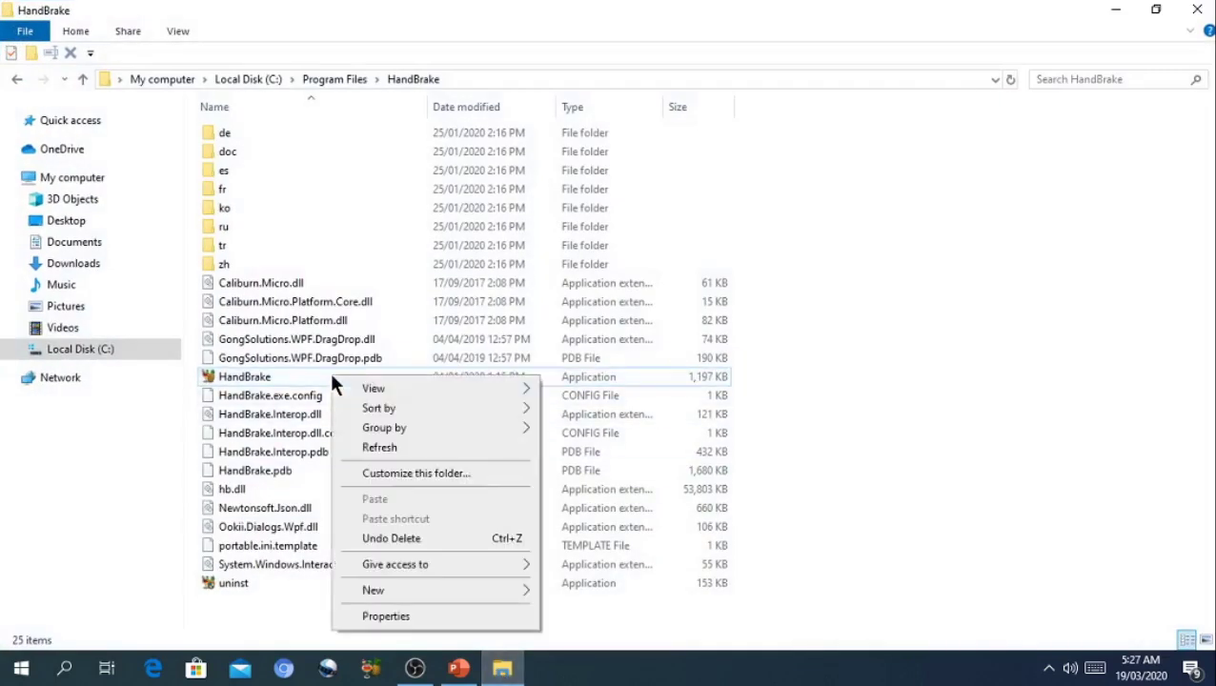
click(308, 375)
right_click(307, 373)
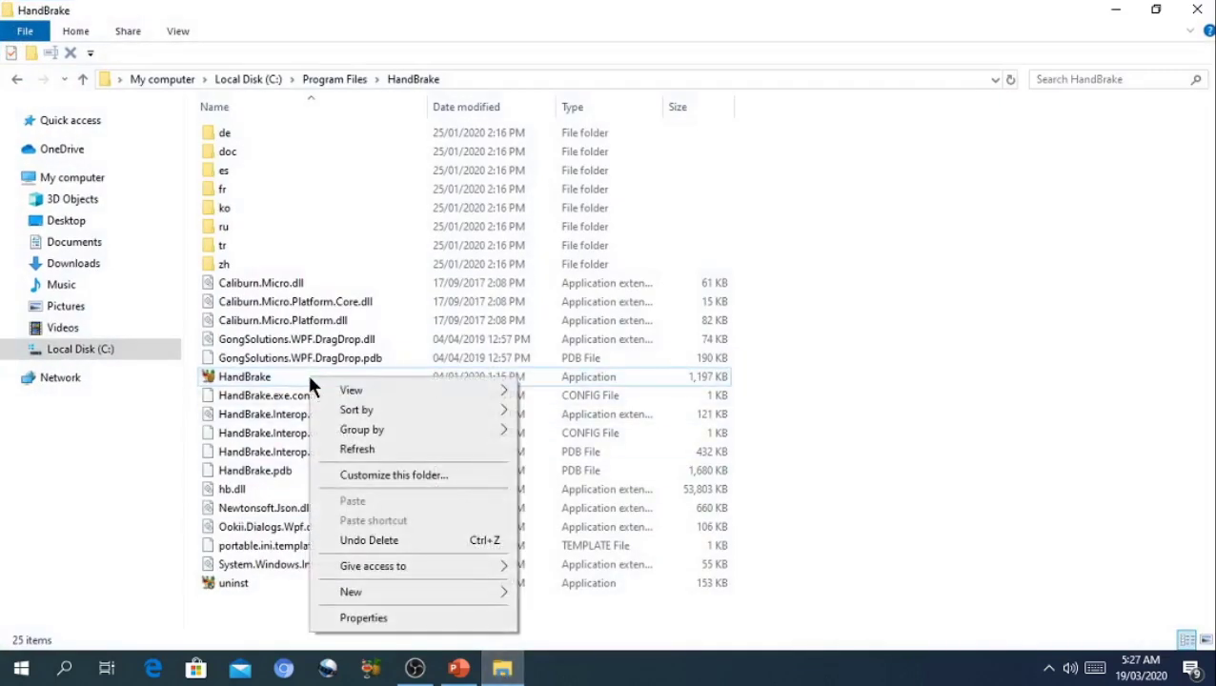
click(295, 378)
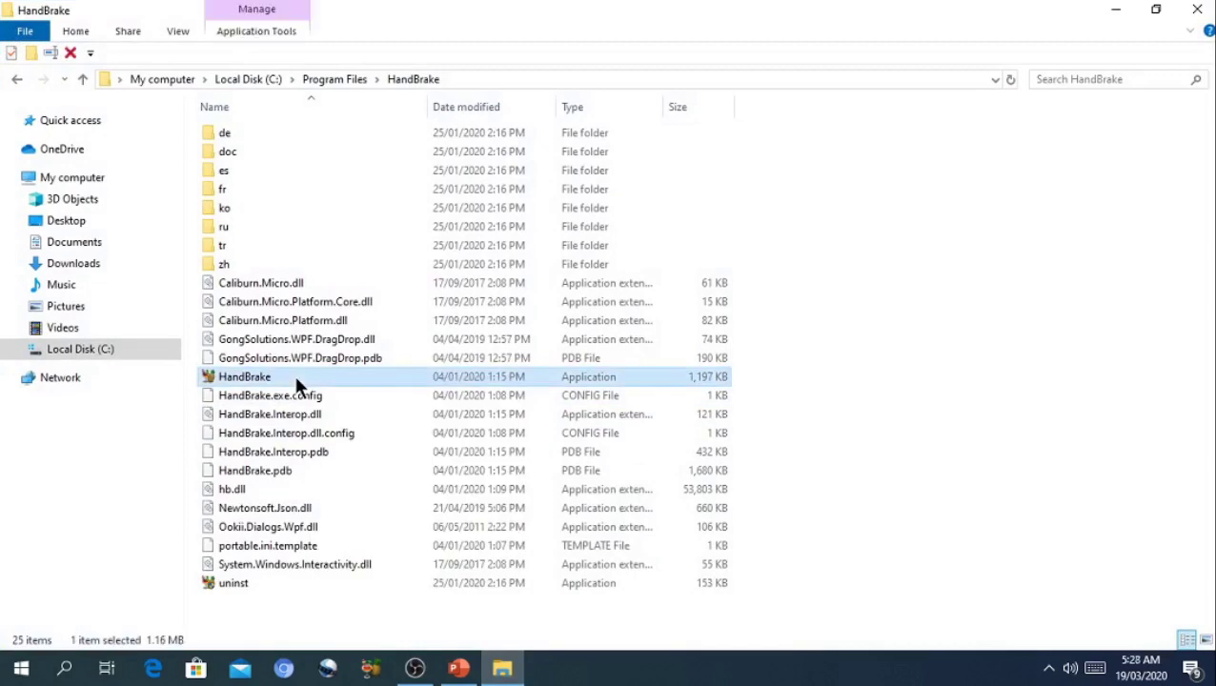
right_click(294, 374)
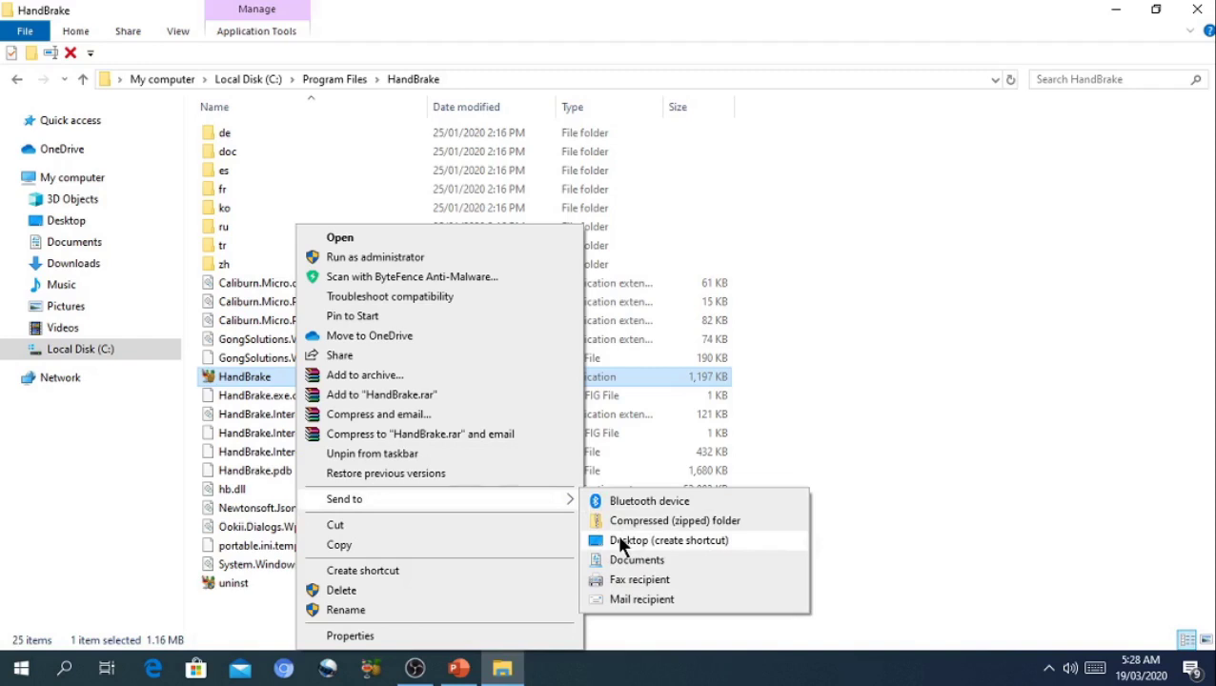
click(620, 539)
click(1152, 10)
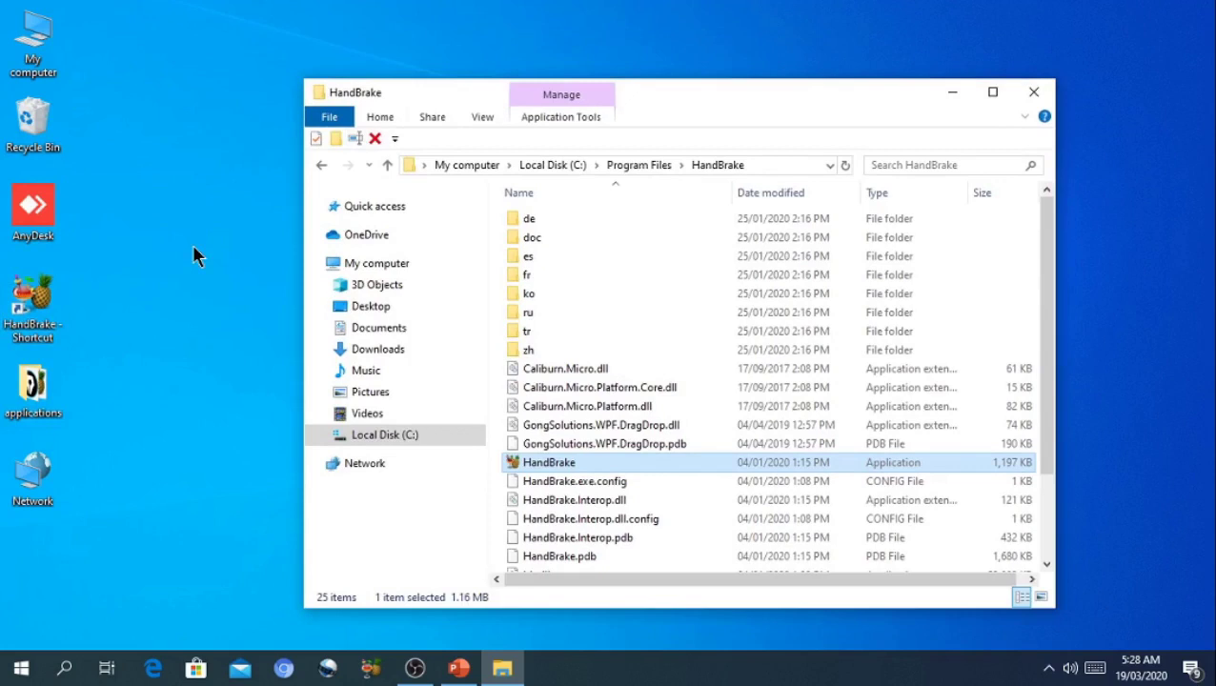
click(951, 93)
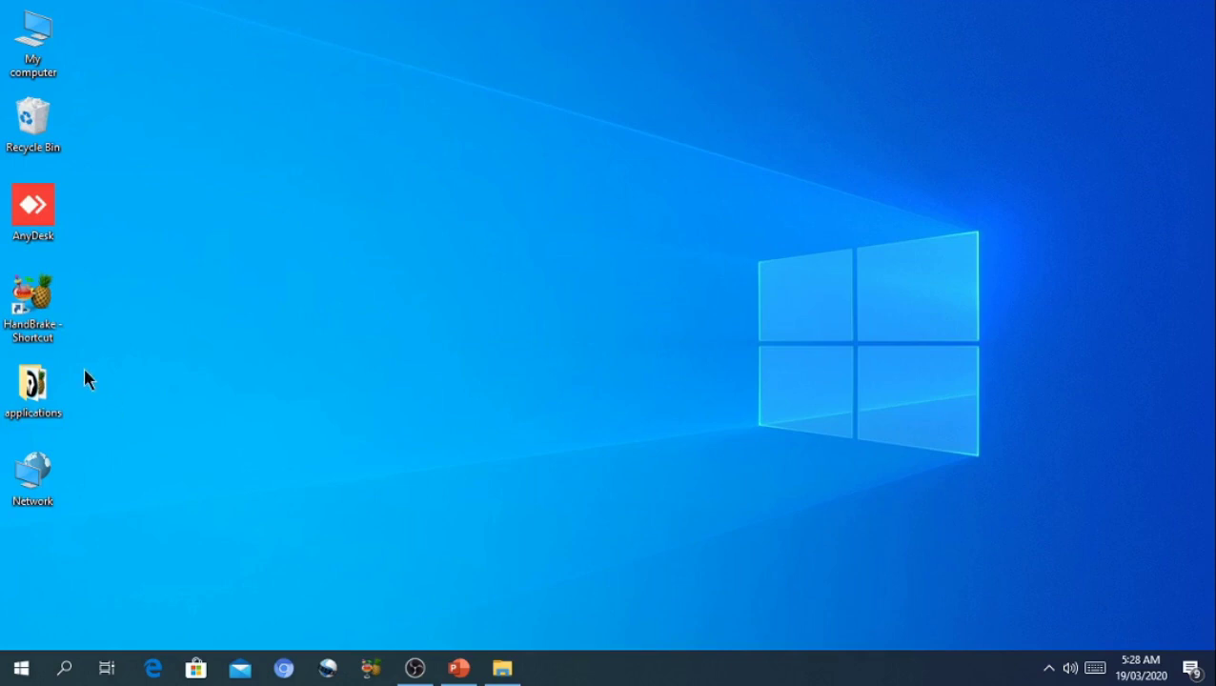
Step: Launch HandBrake from the recreated desktop shortcut to check that it works, and close the application
click(35, 326)
click(38, 324)
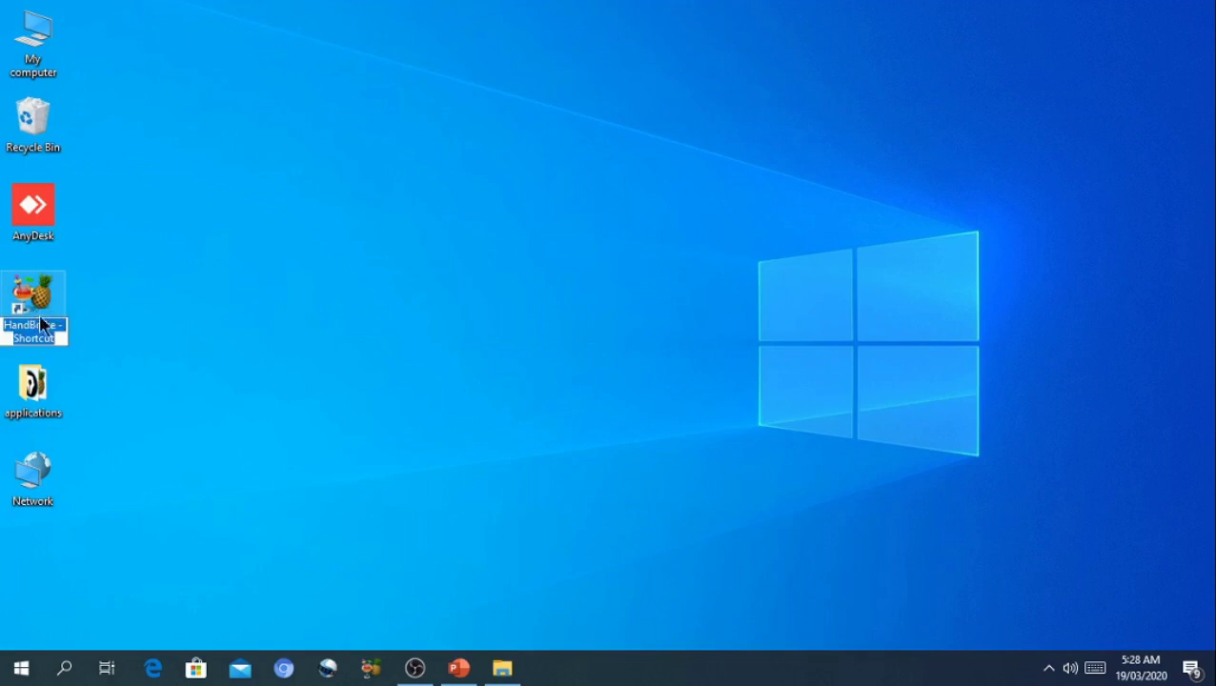
key(Escape)
double_click(39, 285)
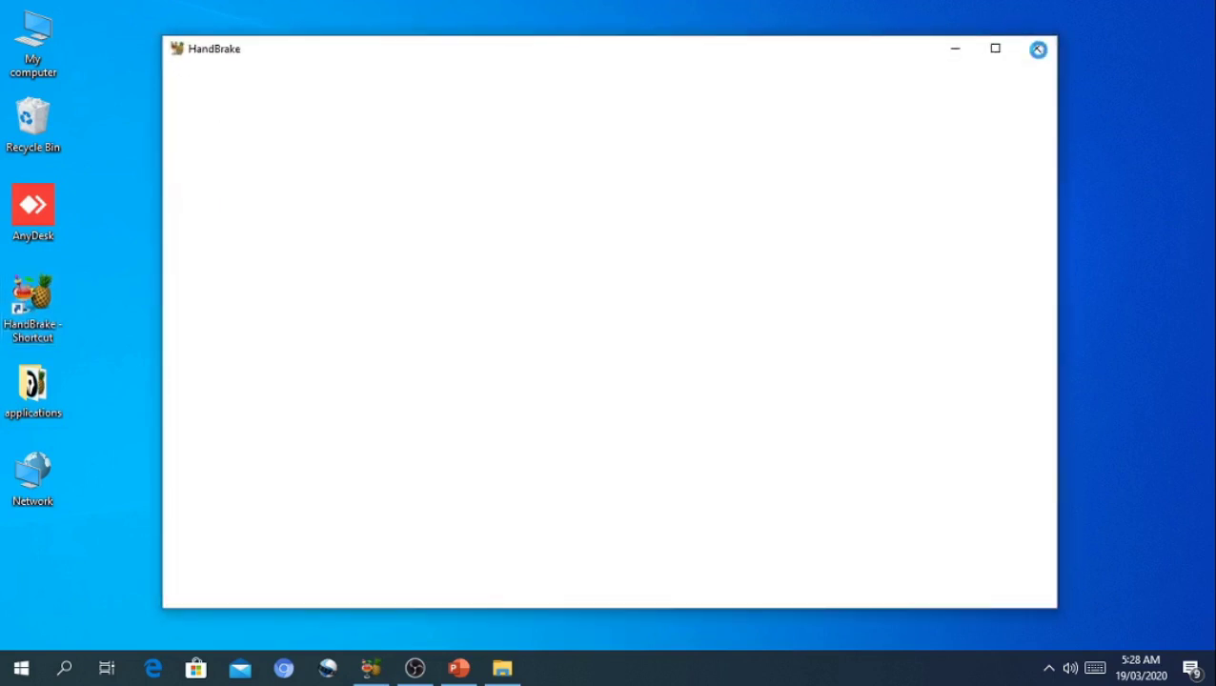
click(1042, 57)
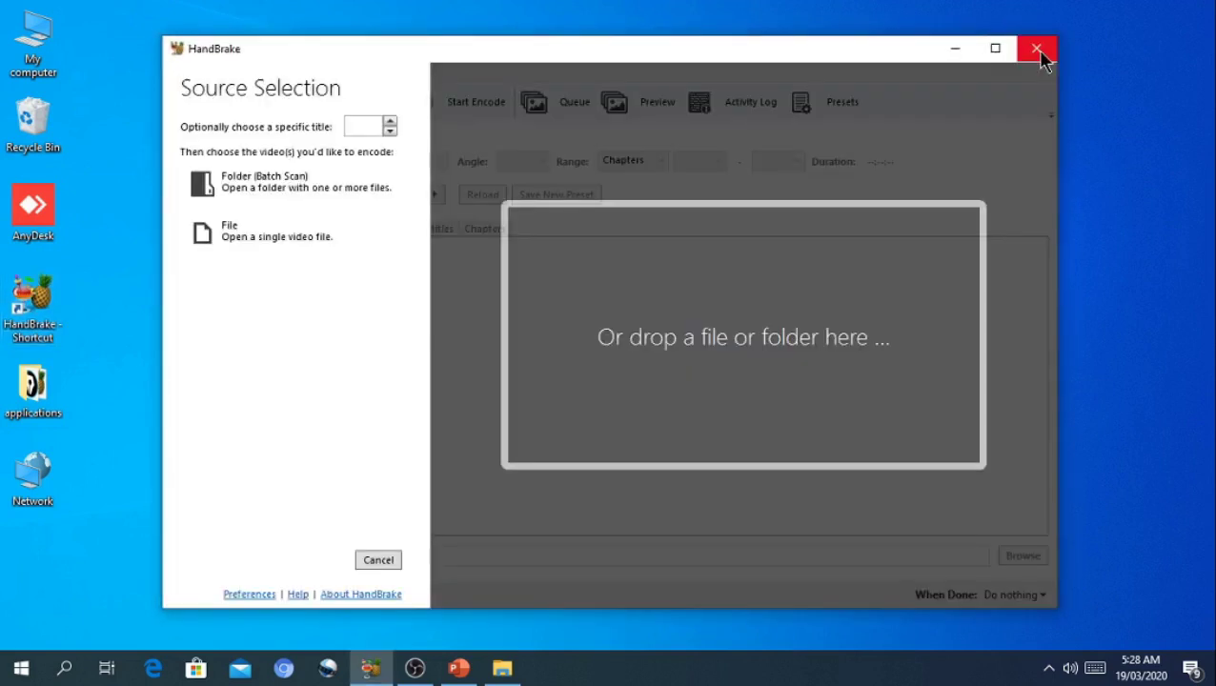
click(1042, 58)
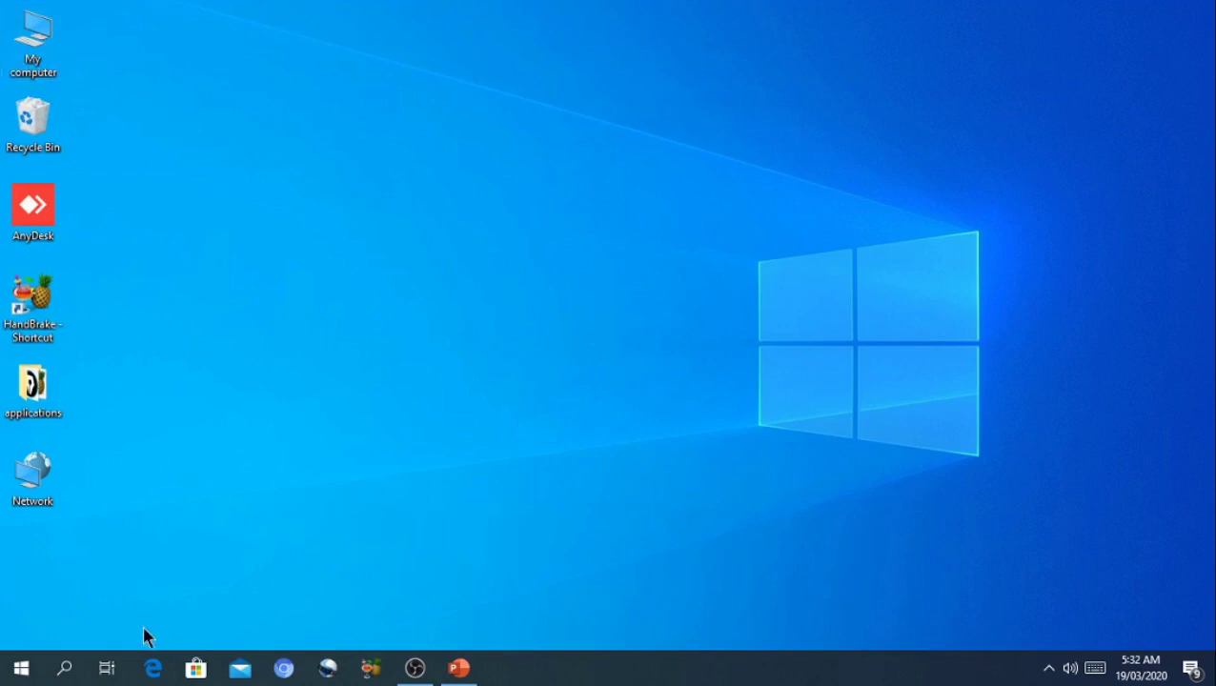
Step: Open My computer from the desktop, minimize its window to the taskbar and restore it, then return focus to the desktop
double_click(38, 57)
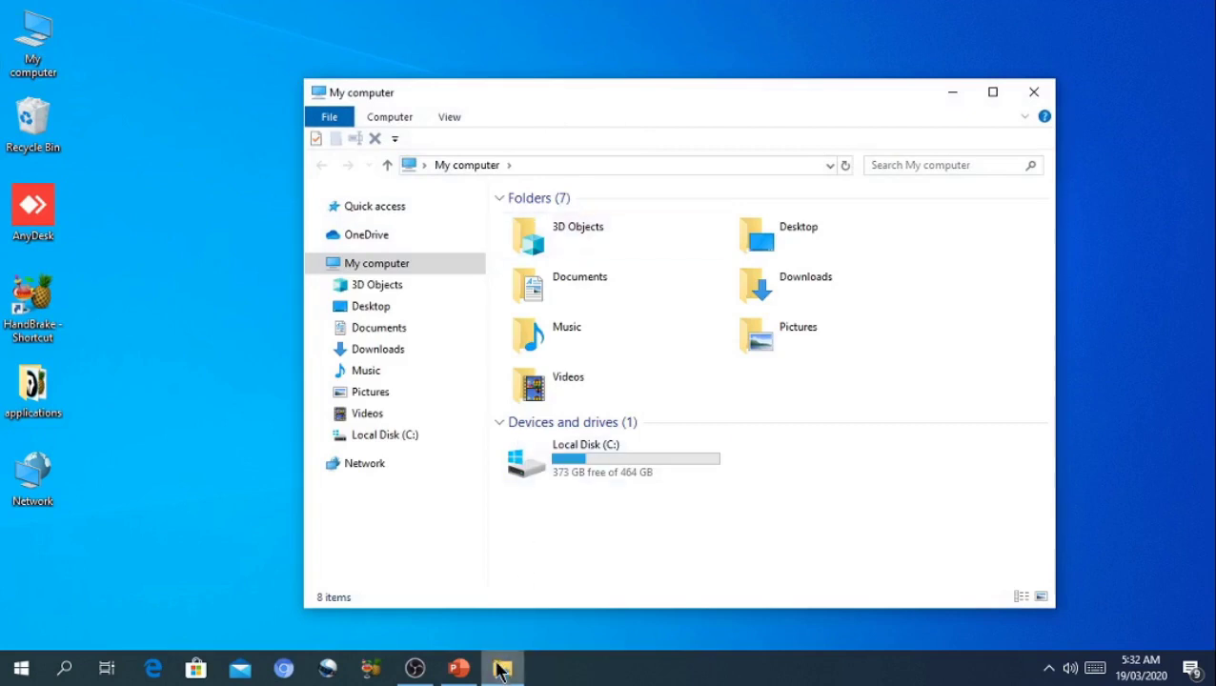
mouse_move(500, 671)
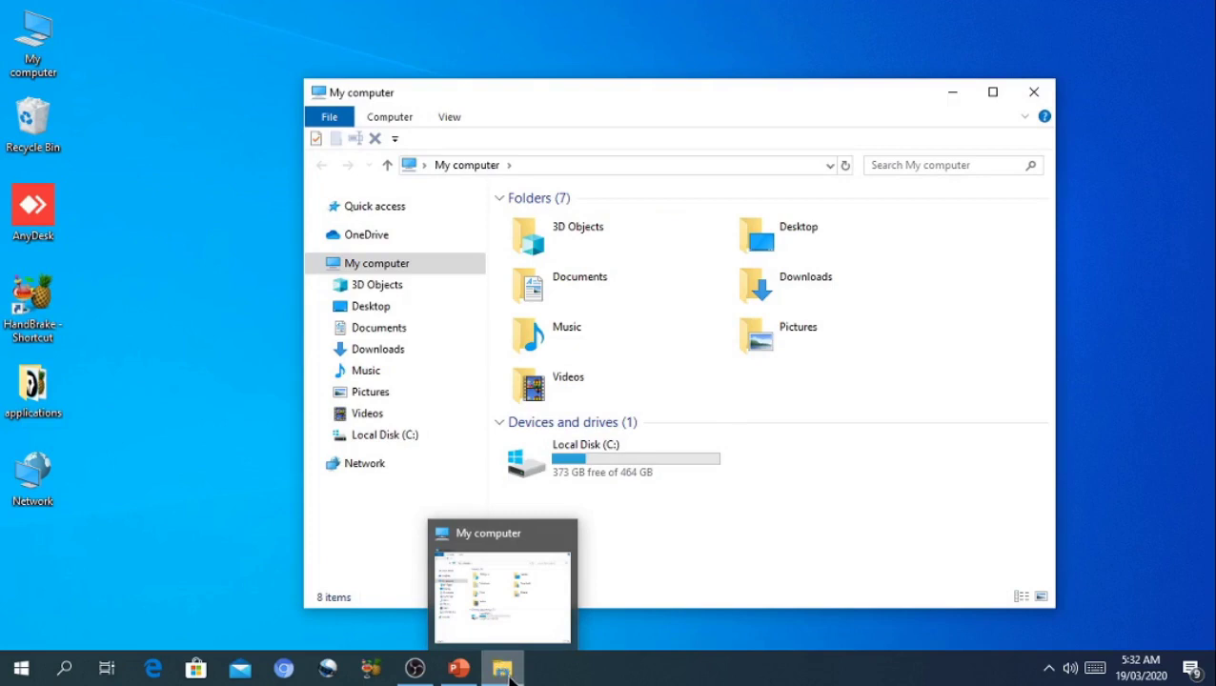
click(510, 673)
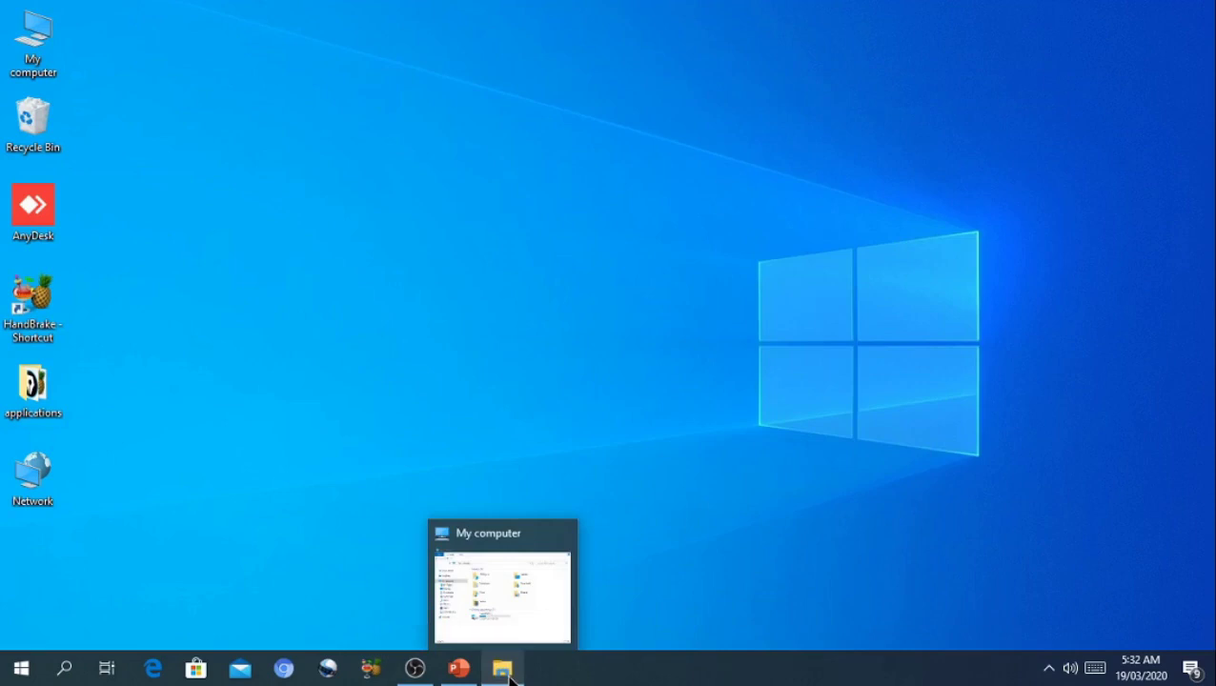
click(493, 595)
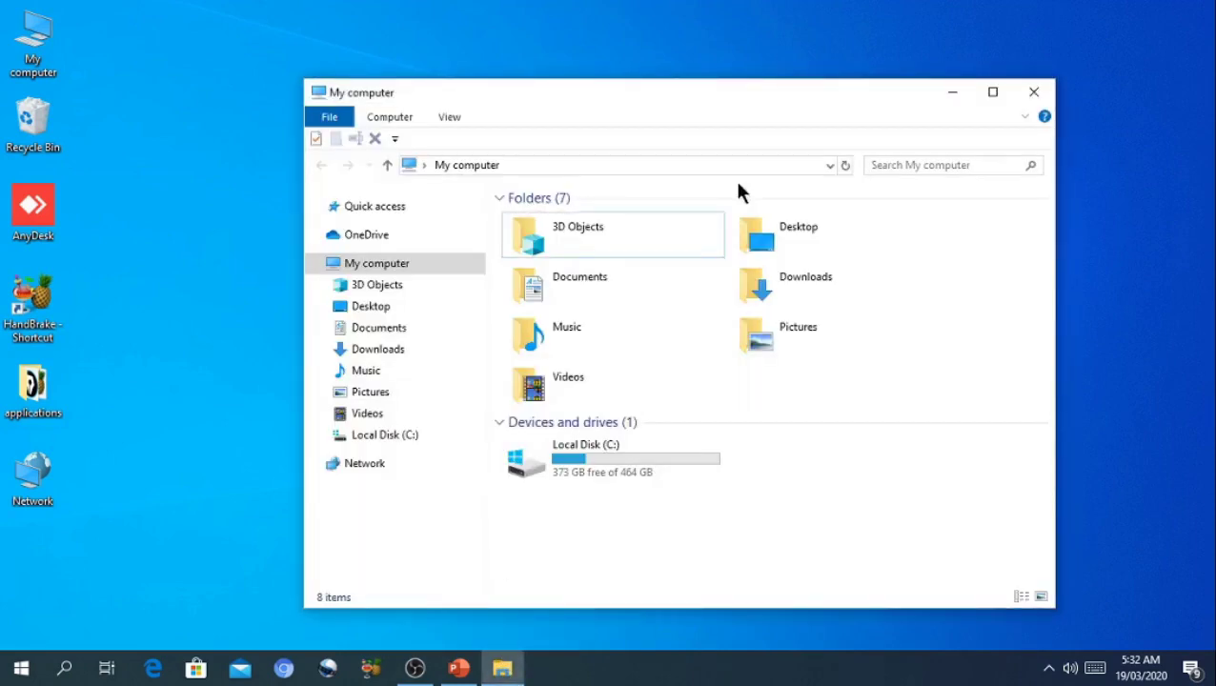
click(212, 242)
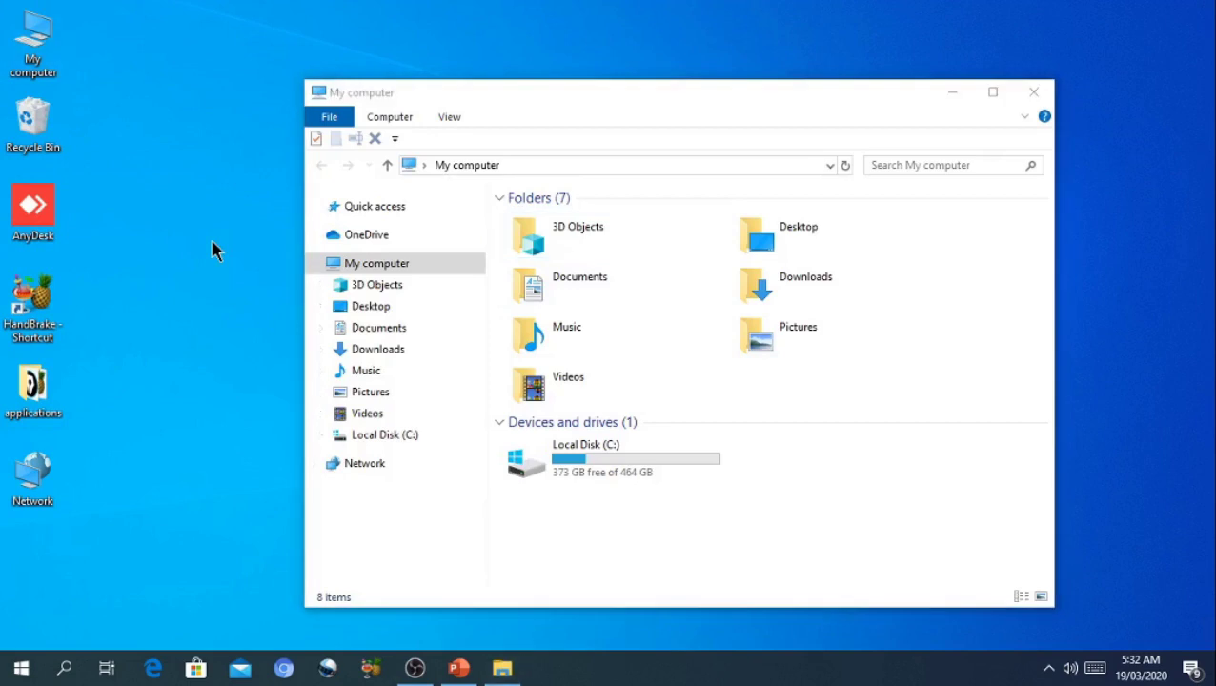